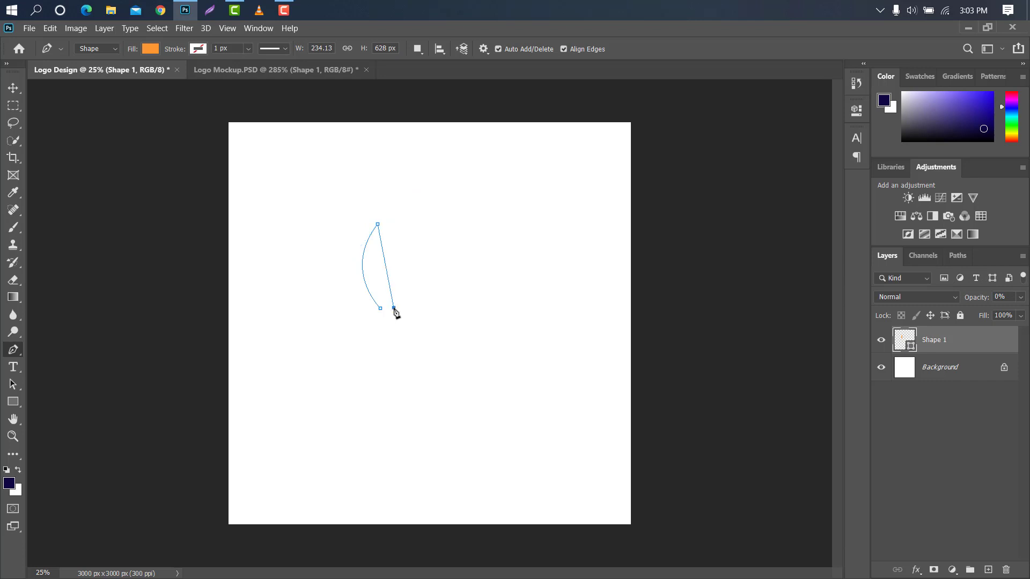
Draw the leaf's curved outer edge and pointed inner notch with the Pen tool, and set the layer's opacity to 100%
{"action": "left_click_drag", "start_coordinate": [393, 331], "coordinate": [369, 368]}
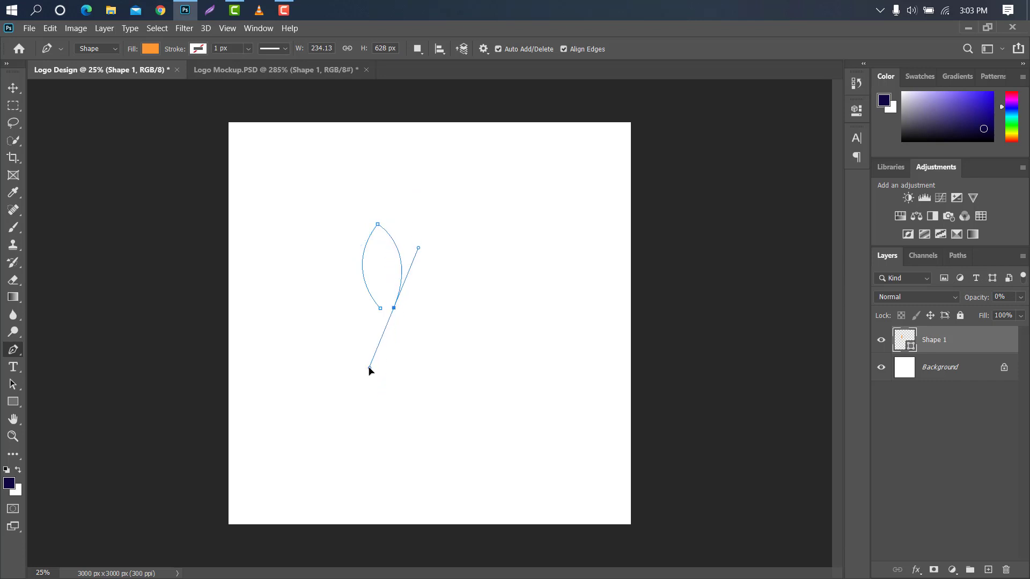
{"action": "left_click", "coordinate": [394, 311], "text": "alt"}
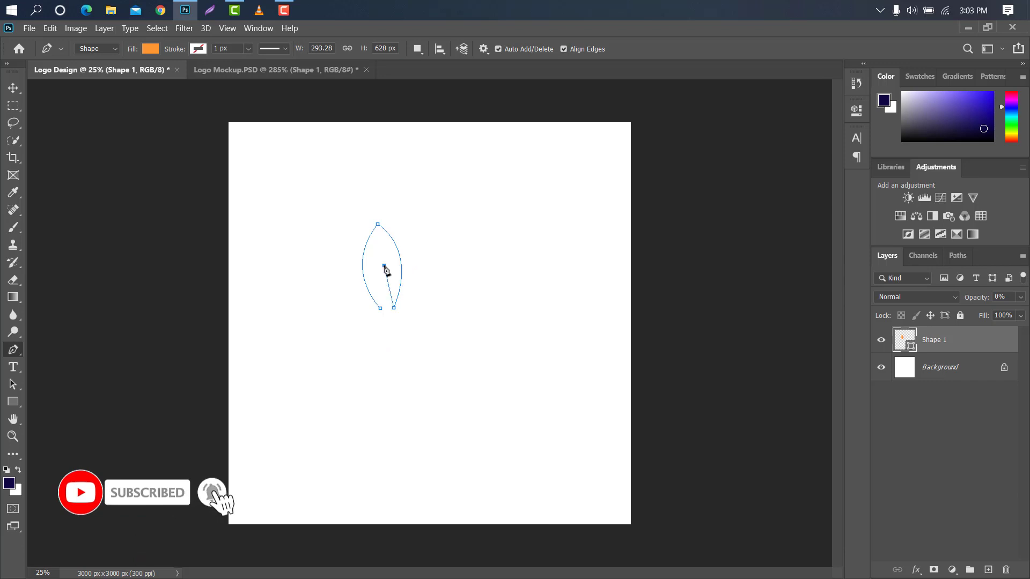
{"action": "left_click_drag", "start_coordinate": [380, 268], "coordinate": [369, 247]}
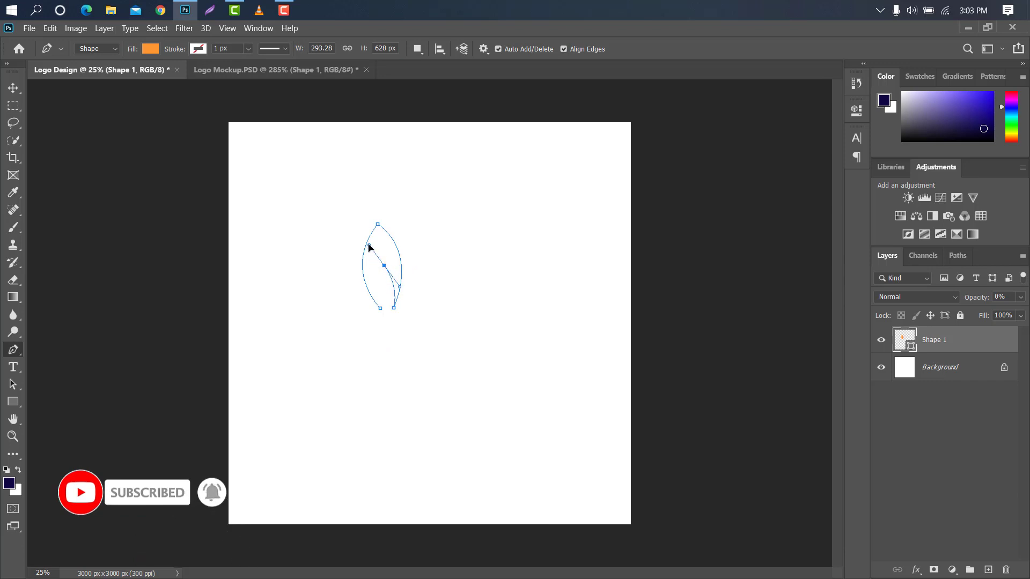
{"action": "left_click", "coordinate": [384, 267], "text": "alt"}
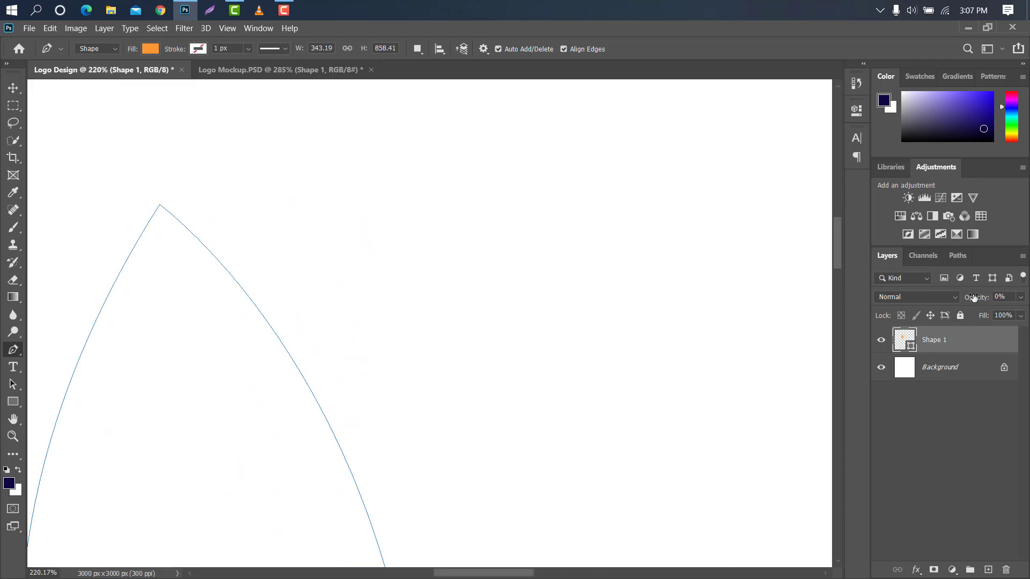
{"action": "left_click_drag", "start_coordinate": [973, 298], "coordinate": [1026, 294]}
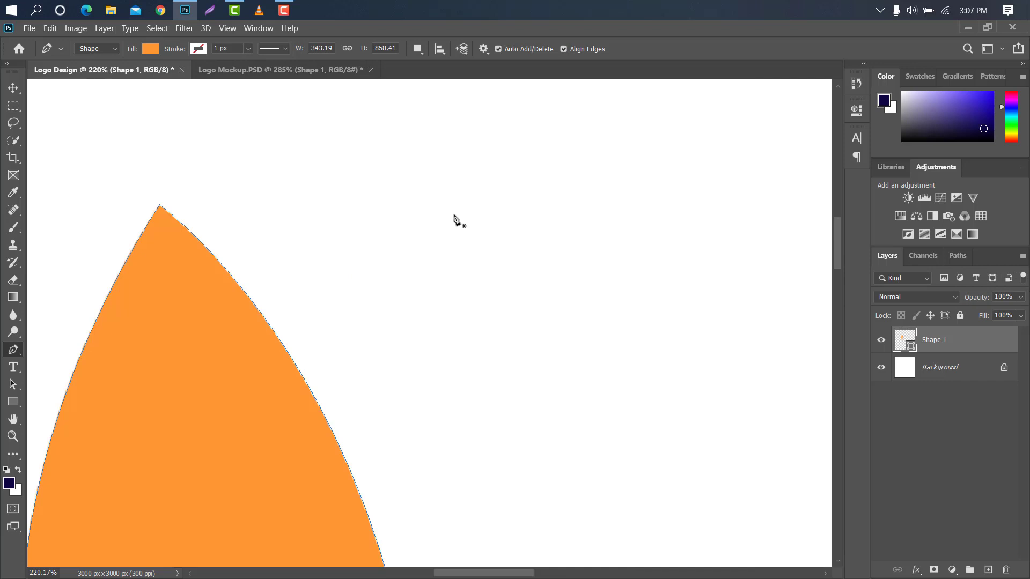
{"action": "scroll", "coordinate": [328, 157], "scroll_direction": "down", "scroll_amount": 5}
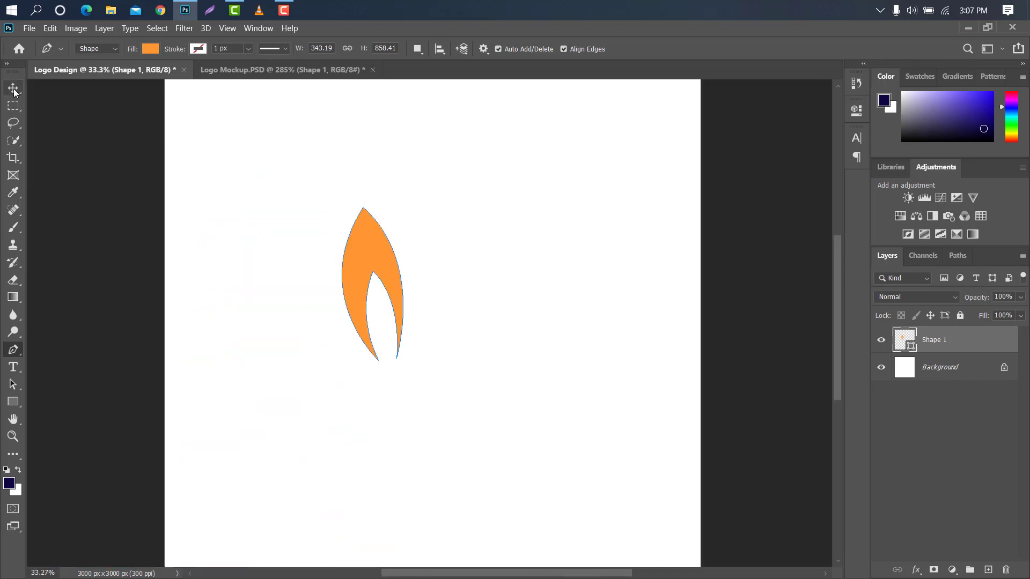
Scale the leaf shape to 88.11% and move it slightly up and left on the canvas
{"action": "left_click", "coordinate": [13, 89]}
{"action": "key", "text": "ctrl+t"}
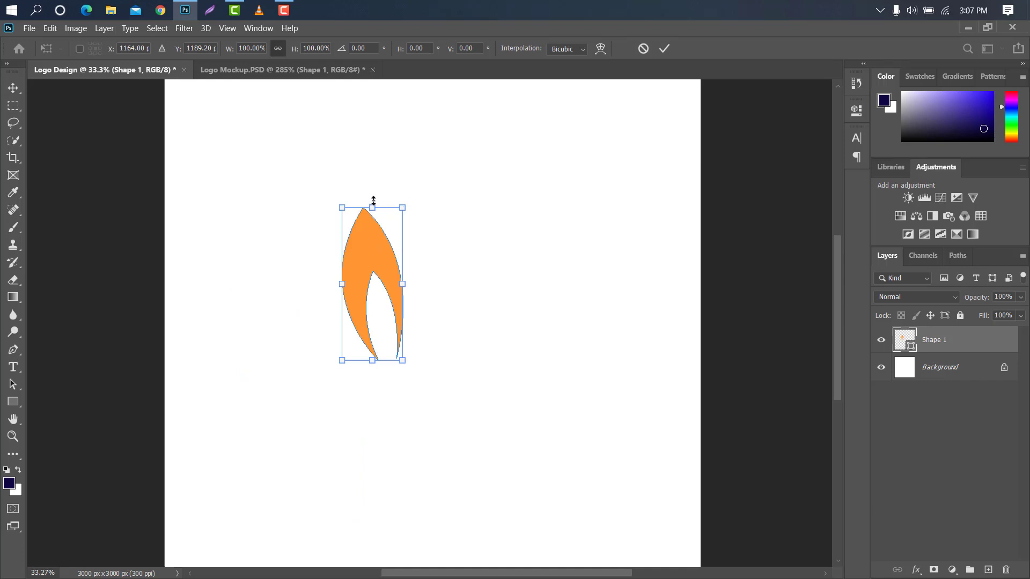
{"action": "mouse_move", "coordinate": [373, 207]}
{"action": "left_mouse_down"}
{"action": "mouse_move", "coordinate": [376, 242]}
{"action": "mouse_move", "coordinate": [376, 207]}
{"action": "left_mouse_up"}
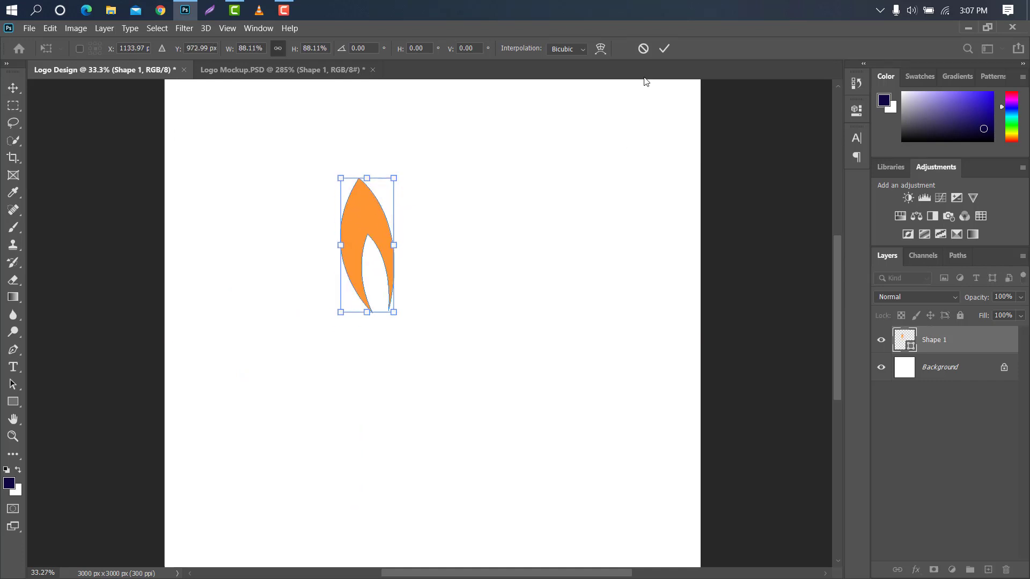
{"action": "left_click", "coordinate": [664, 49]}
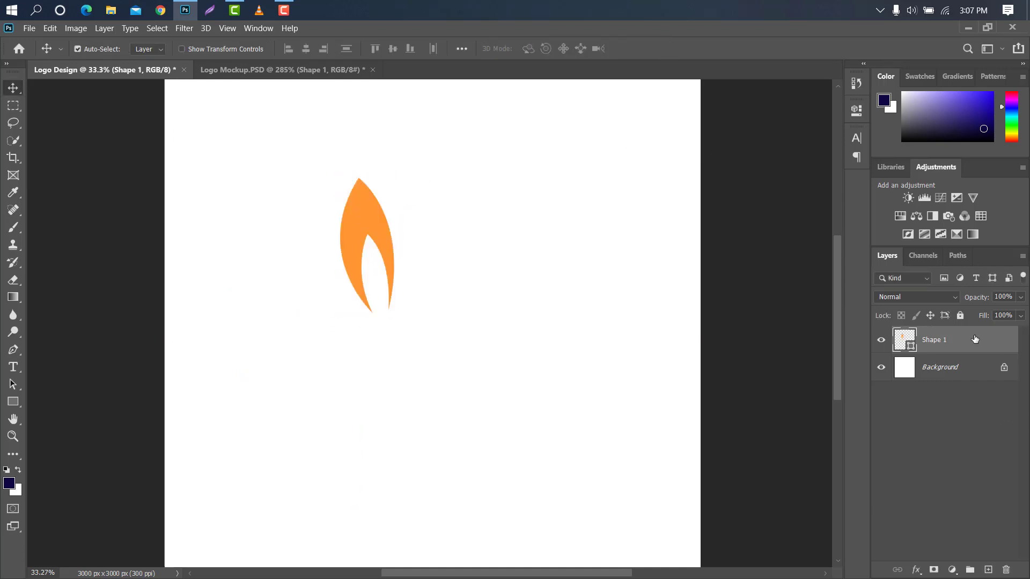
Duplicate the Shape 1 layer and rotate the copy counterclockwise to about -63°
{"action": "left_click_drag", "start_coordinate": [975, 339], "coordinate": [988, 570]}
{"action": "key", "text": "ctrl+t"}
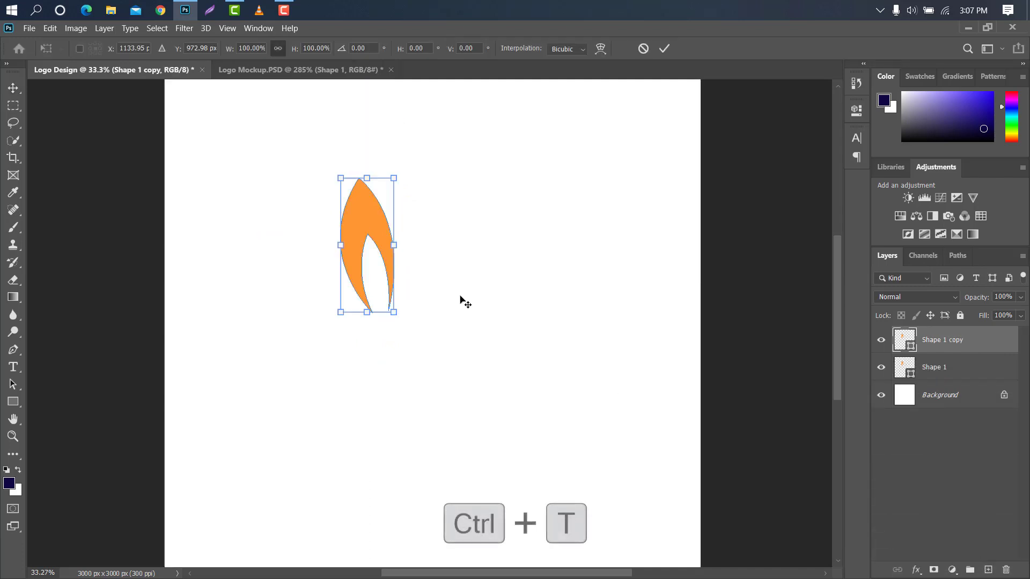
{"action": "left_click_drag", "start_coordinate": [435, 209], "coordinate": [328, 153]}
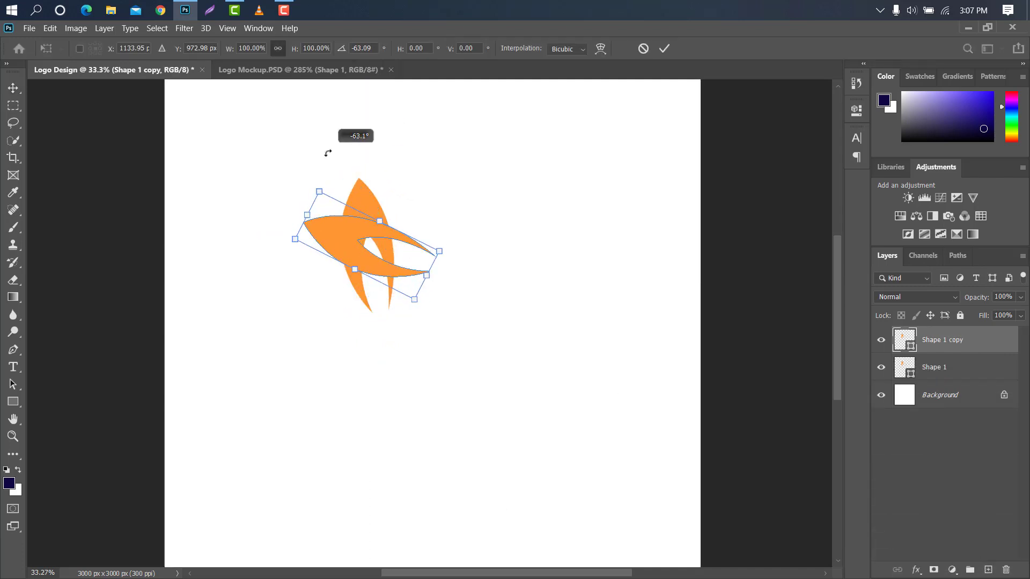
Place the copied leaf at the lower left of the upright one, scaled to 84.27% and rotated to -65.28°, with their bases touching
{"action": "left_click_drag", "start_coordinate": [399, 255], "coordinate": [336, 309]}
{"action": "left_click_drag", "start_coordinate": [233, 293], "coordinate": [255, 294]}
{"action": "left_click_drag", "start_coordinate": [398, 304], "coordinate": [396, 310]}
{"action": "left_click_drag", "start_coordinate": [368, 305], "coordinate": [367, 296]}
{"action": "scroll", "coordinate": [347, 303], "scroll_direction": "up", "scroll_amount": 5}
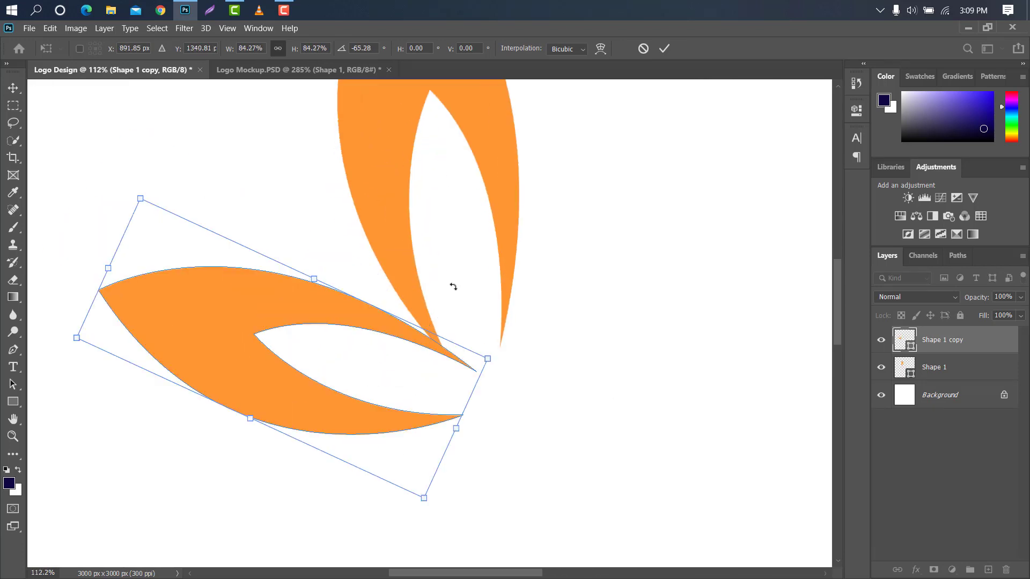
{"action": "left_click_drag", "start_coordinate": [453, 283], "coordinate": [454, 287]}
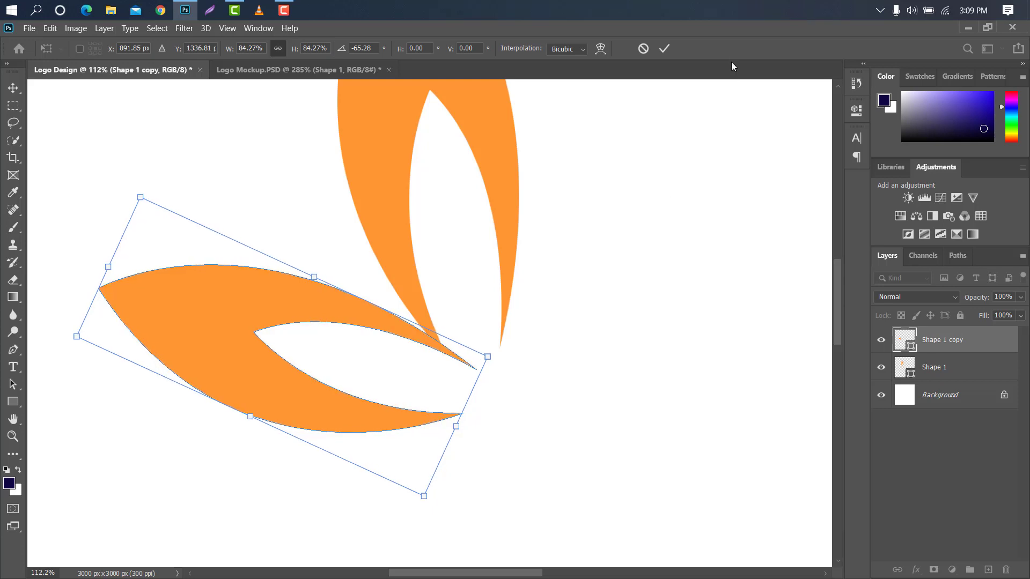
{"action": "left_click", "coordinate": [665, 48]}
Lower the Shape 1 copy layer's opacity to 71% to see where the two leaf bases overlap
{"action": "scroll", "coordinate": [442, 353], "scroll_direction": "up", "scroll_amount": 2}
{"action": "scroll", "coordinate": [449, 327], "scroll_direction": "up", "scroll_amount": 5}
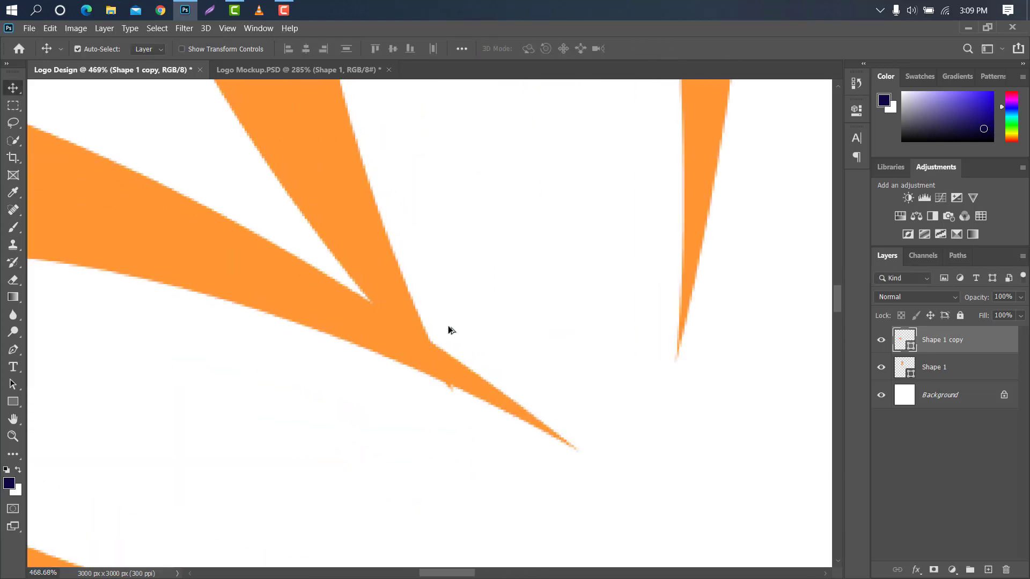
{"action": "left_click_drag", "start_coordinate": [976, 301], "coordinate": [957, 301]}
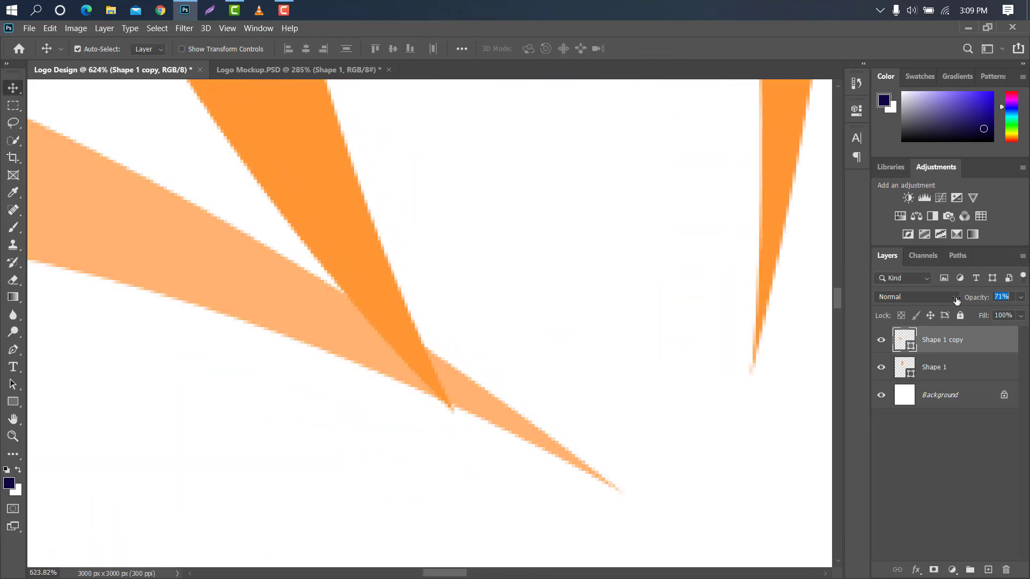
Draw a polygon with the Pen tool along the upright leaf's inner edge, covering the copied leaf's protruding tip
{"action": "left_click", "coordinate": [14, 349]}
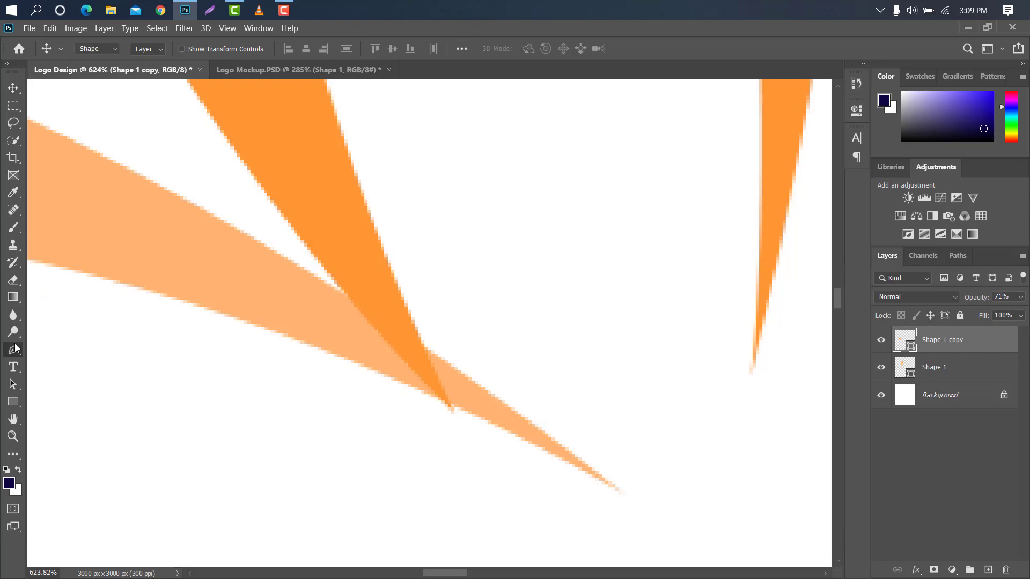
{"action": "scroll", "coordinate": [425, 354], "scroll_direction": "up", "scroll_amount": 3}
{"action": "left_click", "coordinate": [399, 313]}
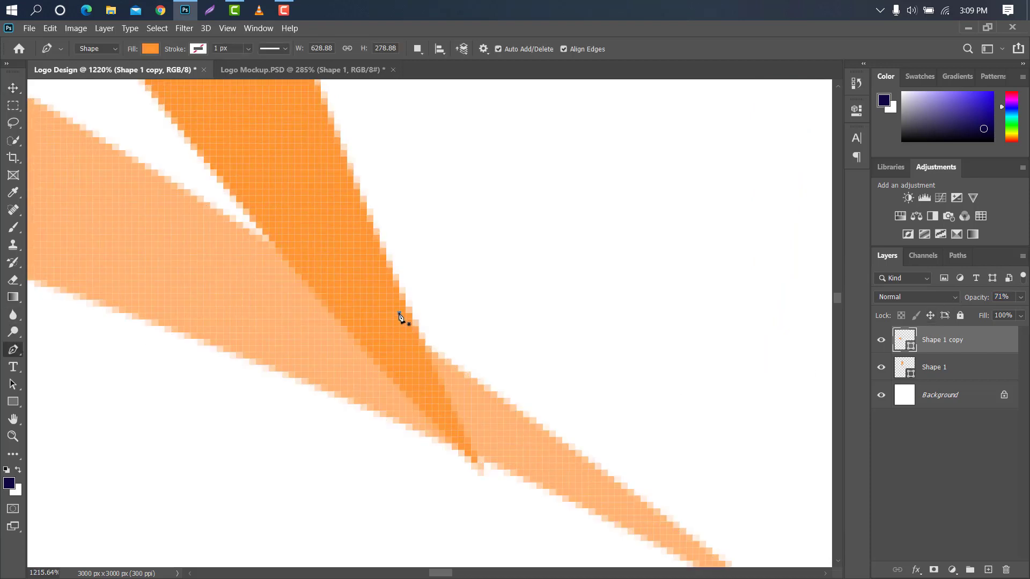
{"action": "left_click", "coordinate": [478, 463]}
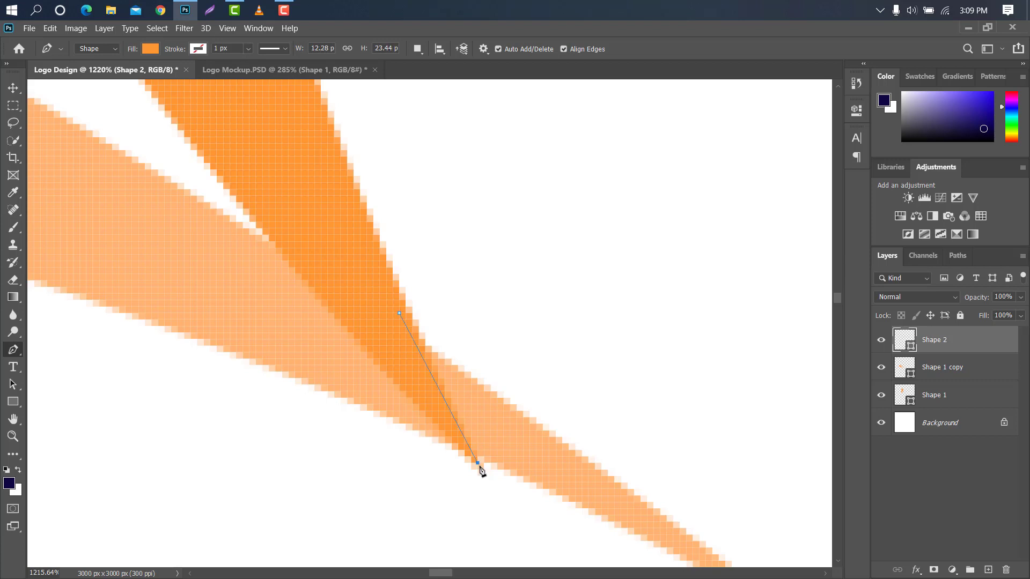
{"action": "scroll", "coordinate": [445, 416], "scroll_direction": "down", "scroll_amount": 3}
{"action": "left_click", "coordinate": [575, 530]}
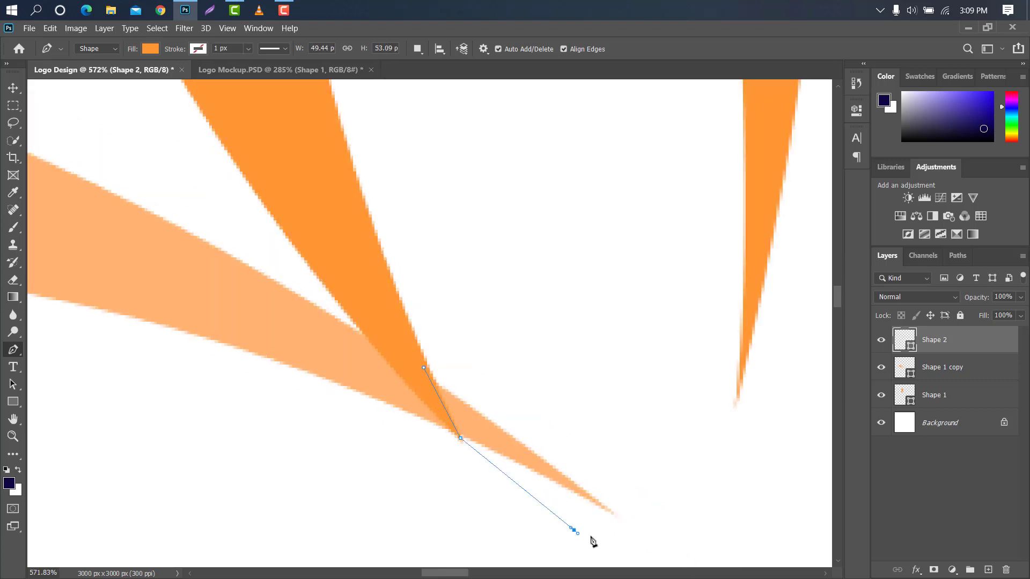
{"action": "left_click", "coordinate": [696, 545]}
{"action": "left_click", "coordinate": [660, 432]}
{"action": "left_click", "coordinate": [535, 347]}
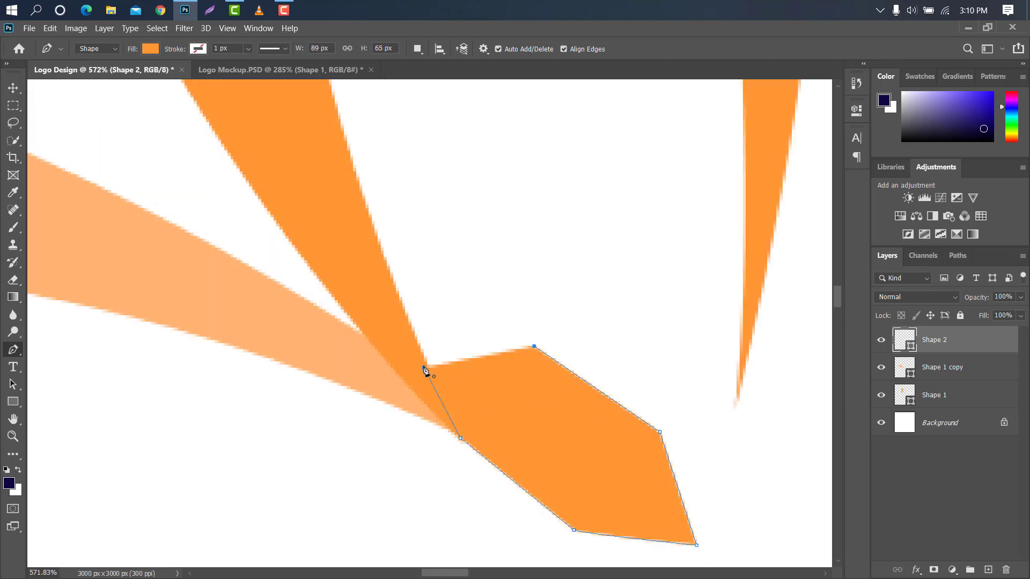
Load the polygon's outline as a selection and rasterize the Shape 1 copy layer
{"action": "left_click", "coordinate": [912, 349], "text": "ctrl"}
{"action": "left_click", "coordinate": [978, 372]}
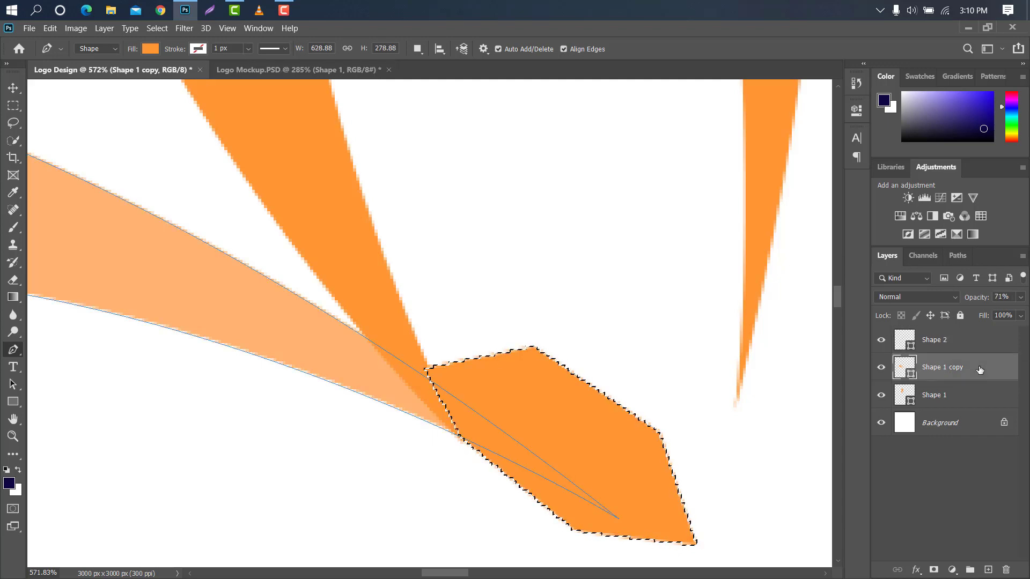
{"action": "right_click", "coordinate": [979, 370]}
{"action": "left_click", "coordinate": [832, 220]}
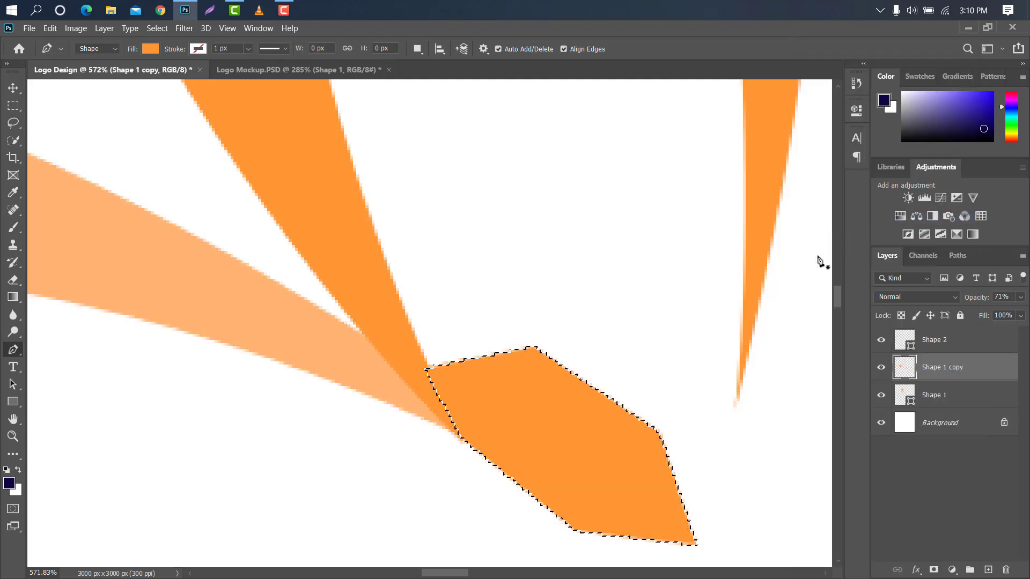
Remove the selected tip of Shape 1 copy along with the helper polygon layer, and set the copy's opacity to 100%
{"action": "key", "text": "Delete"}
{"action": "left_click_drag", "start_coordinate": [971, 345], "coordinate": [1006, 570]}
{"action": "key", "text": "Delete"}
{"action": "key", "text": "ctrl+d"}
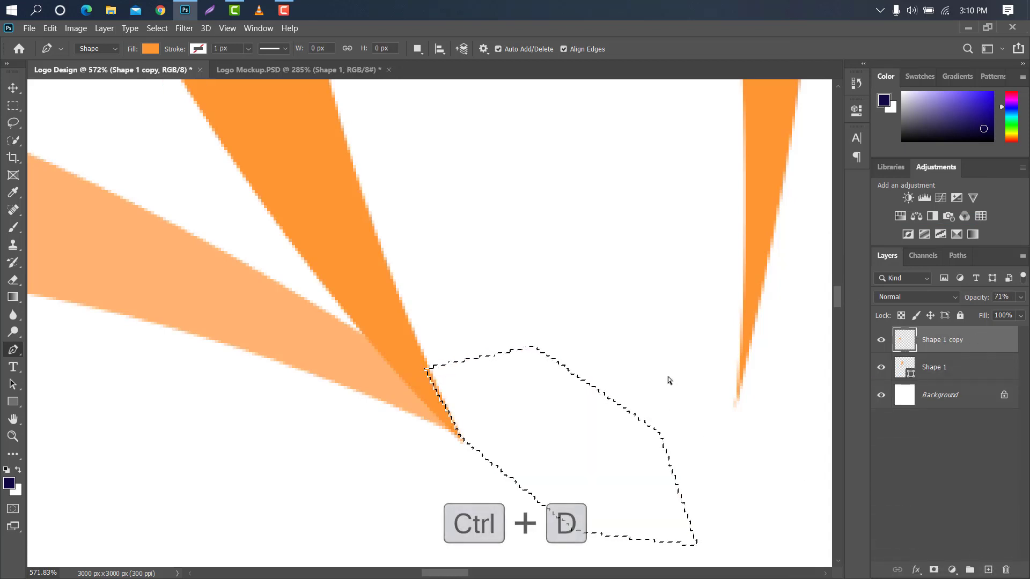
{"action": "left_click_drag", "start_coordinate": [972, 299], "coordinate": [1001, 298]}
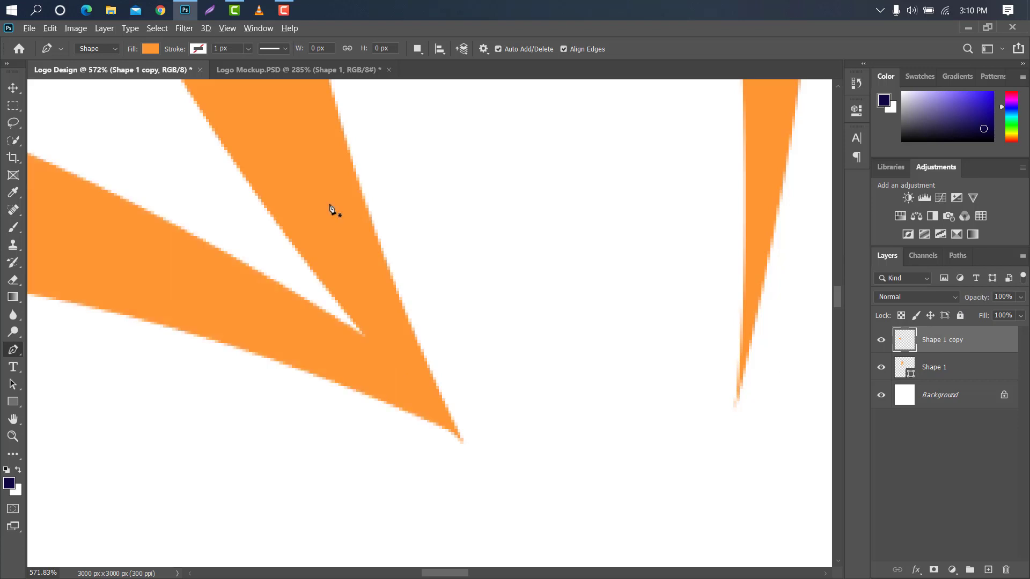
Draw the upper edge of a swoosh with the Pen tool, curving beneath both leaves and ending in a short curved tip
{"action": "scroll", "coordinate": [331, 210], "scroll_direction": "down", "scroll_amount": 14}
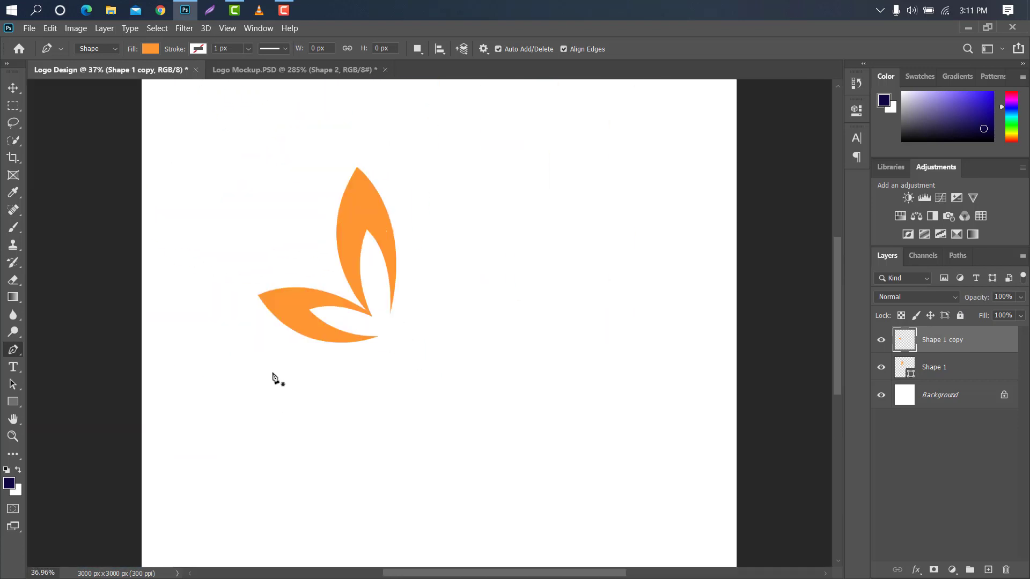
{"action": "left_click", "coordinate": [275, 374]}
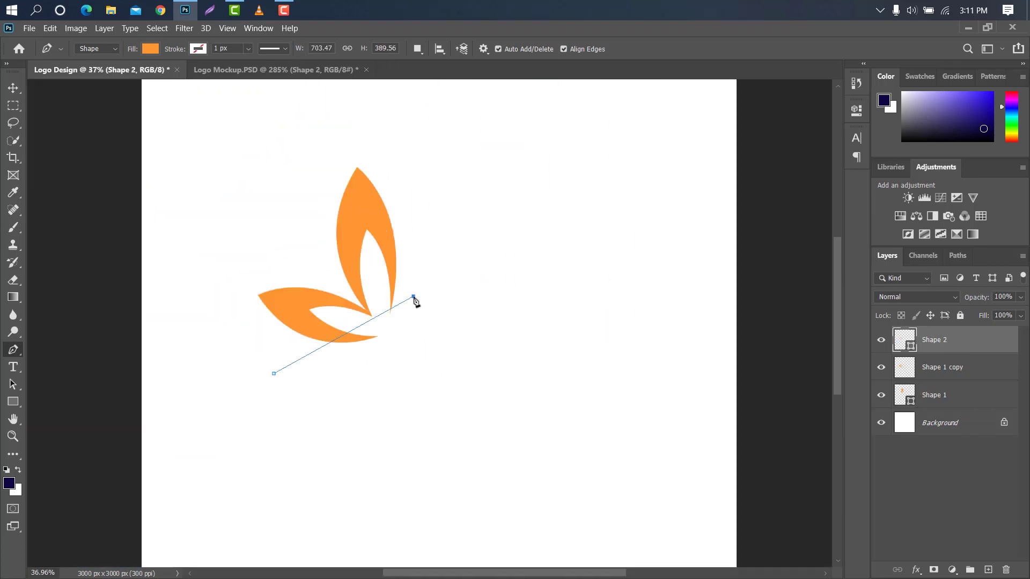
{"action": "left_click_drag", "start_coordinate": [413, 296], "coordinate": [422, 217]}
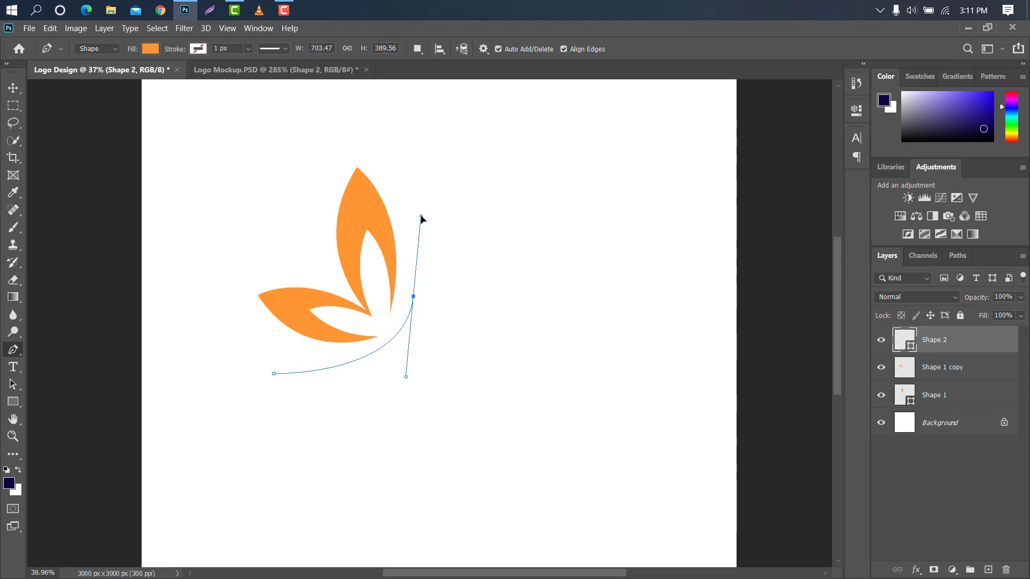
{"action": "left_click", "coordinate": [413, 296], "text": "alt"}
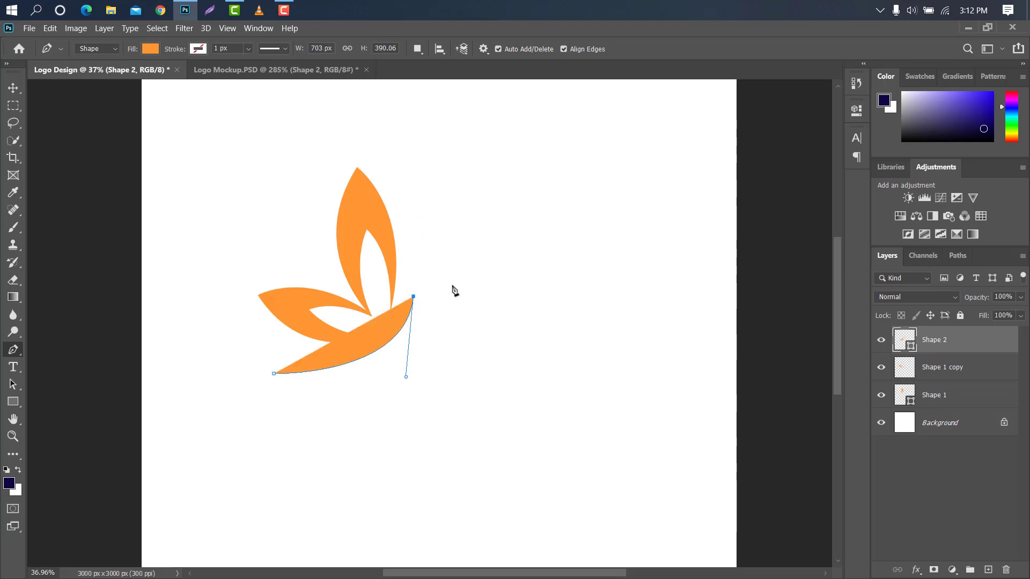
{"action": "left_click_drag", "start_coordinate": [452, 285], "coordinate": [463, 273]}
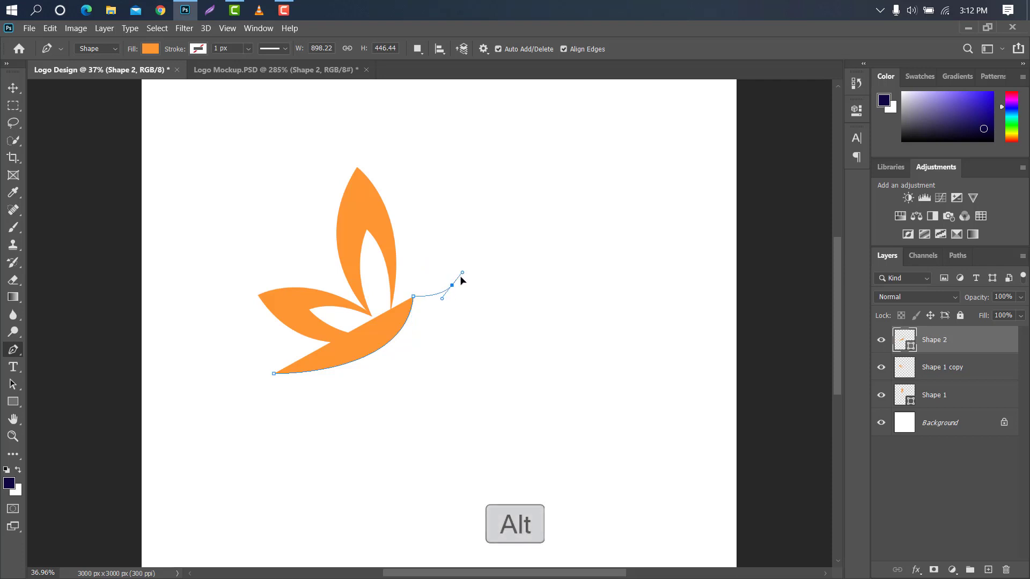
{"action": "left_click", "coordinate": [452, 285], "text": "alt"}
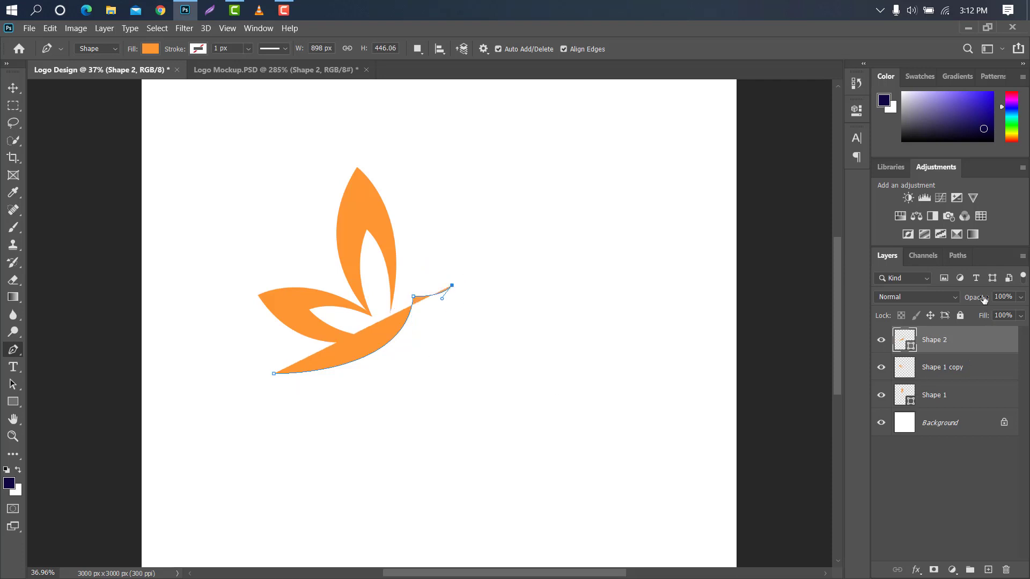
Close the swoosh path with a curved lower edge, using 0% layer opacity while drawing and 100% once it is closed
{"action": "left_click_drag", "start_coordinate": [984, 300], "coordinate": [486, 302]}
{"action": "scroll", "coordinate": [286, 354], "scroll_direction": "up", "scroll_amount": 1}
{"action": "scroll", "coordinate": [288, 354], "scroll_direction": "down", "scroll_amount": 1}
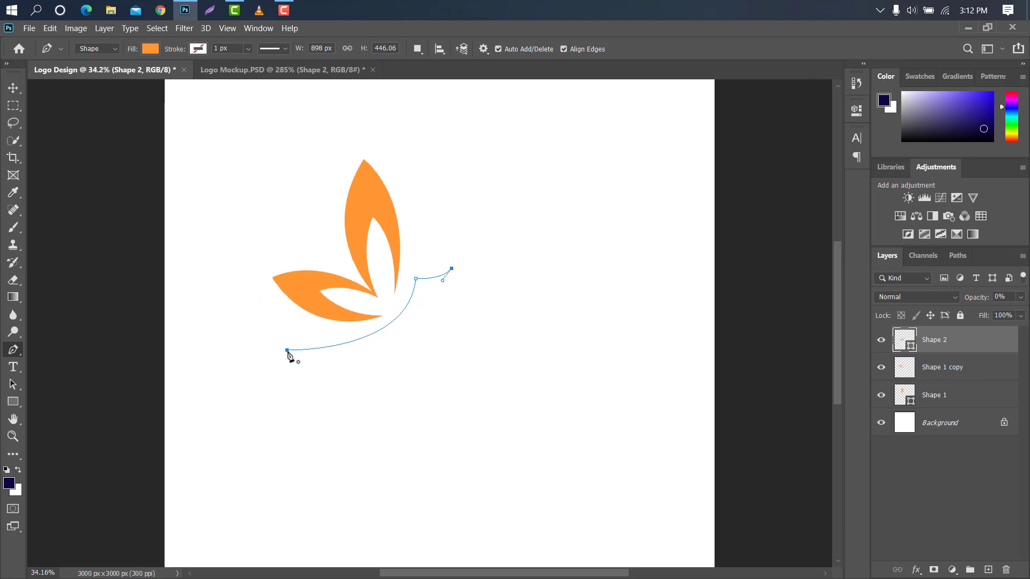
{"action": "left_click_drag", "start_coordinate": [288, 351], "coordinate": [166, 326]}
{"action": "scroll", "coordinate": [510, 175], "scroll_direction": "up", "scroll_amount": 5}
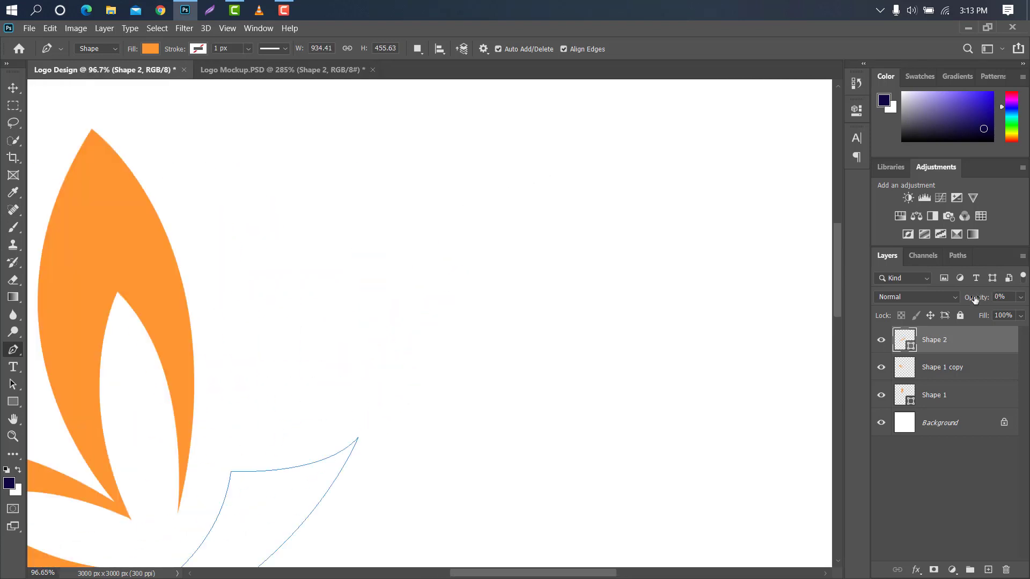
{"action": "left_click_drag", "start_coordinate": [975, 299], "coordinate": [1028, 303]}
{"action": "scroll", "coordinate": [454, 184], "scroll_direction": "down", "scroll_amount": 4}
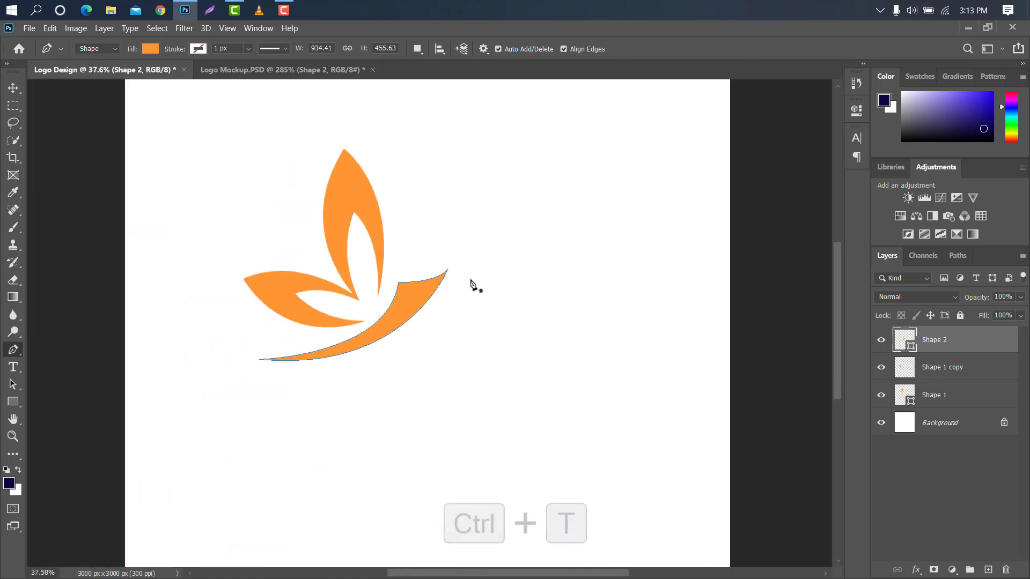
Scale the swoosh under the leaves to 102.85% and apply the transform
{"action": "key", "text": "ctrl+t"}
{"action": "left_click_drag", "start_coordinate": [450, 268], "coordinate": [452, 264]}
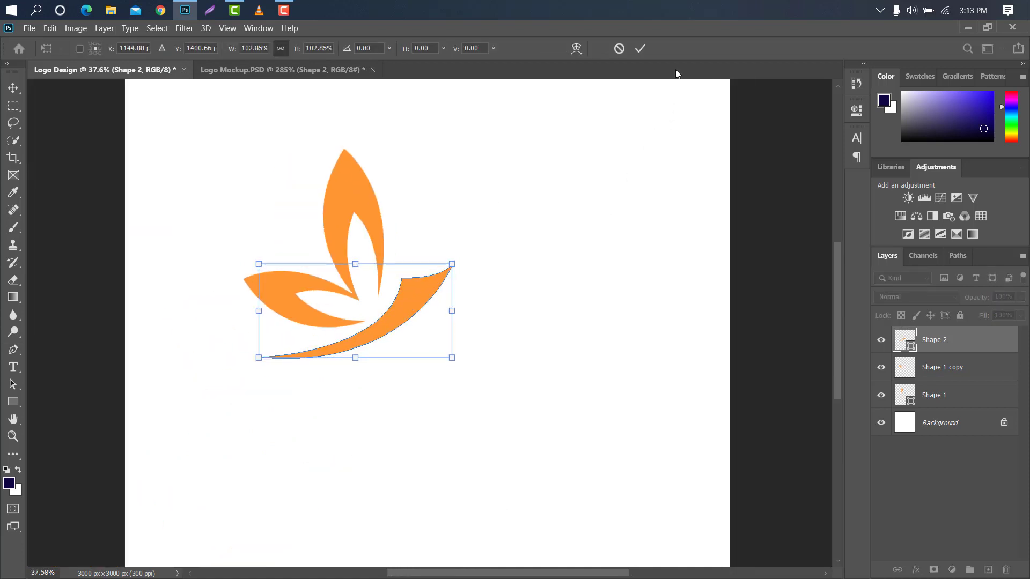
{"action": "left_click", "coordinate": [639, 52]}
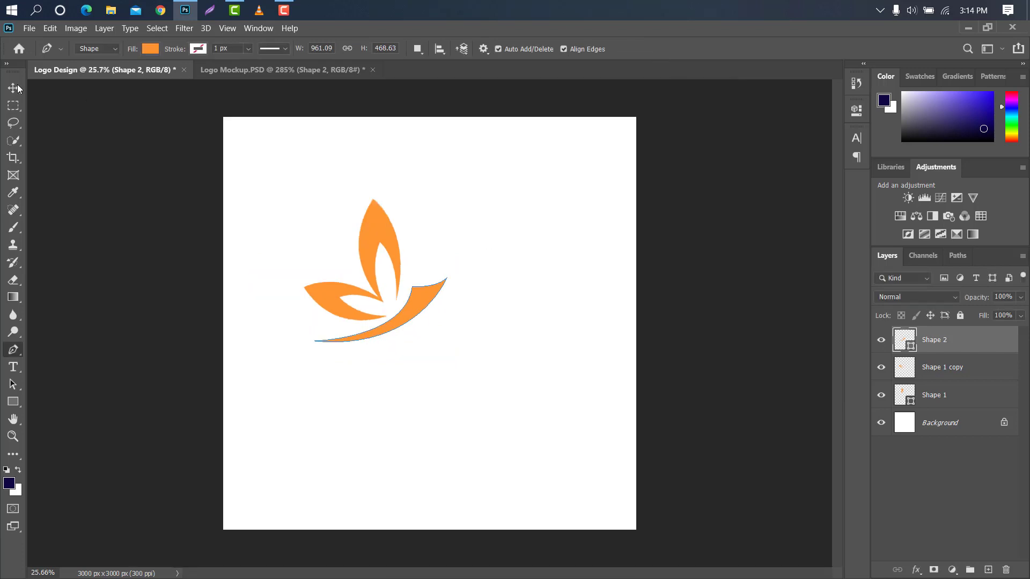
Scale the Shape 2, Shape 1 copy and Shape 1 layers down together and shift the whole mark slightly left on the canvas
{"action": "left_click", "coordinate": [16, 87]}
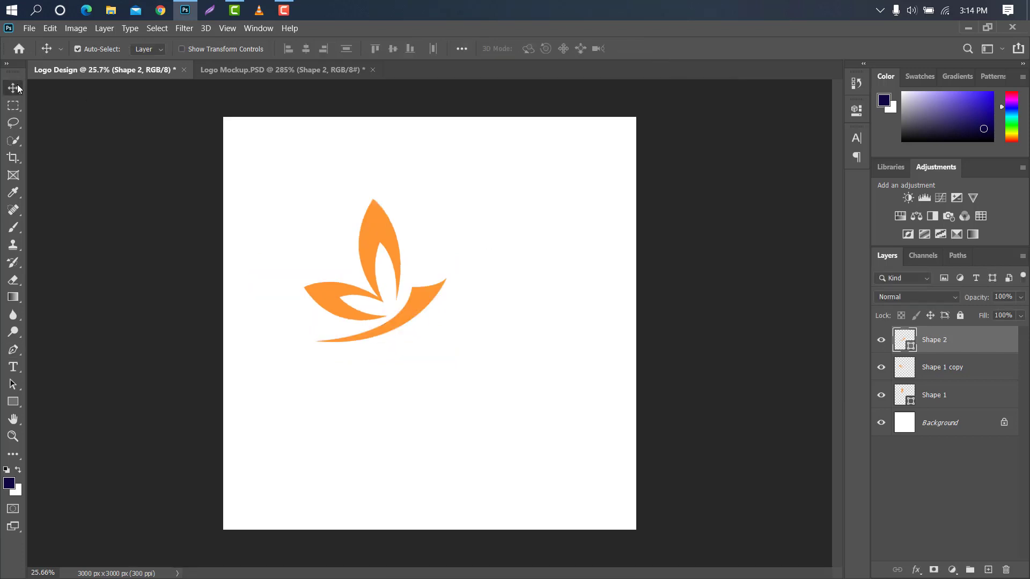
{"action": "left_click", "coordinate": [964, 367], "text": "shift"}
{"action": "left_click", "coordinate": [961, 397], "text": "shift"}
{"action": "key", "text": "ctrl+t"}
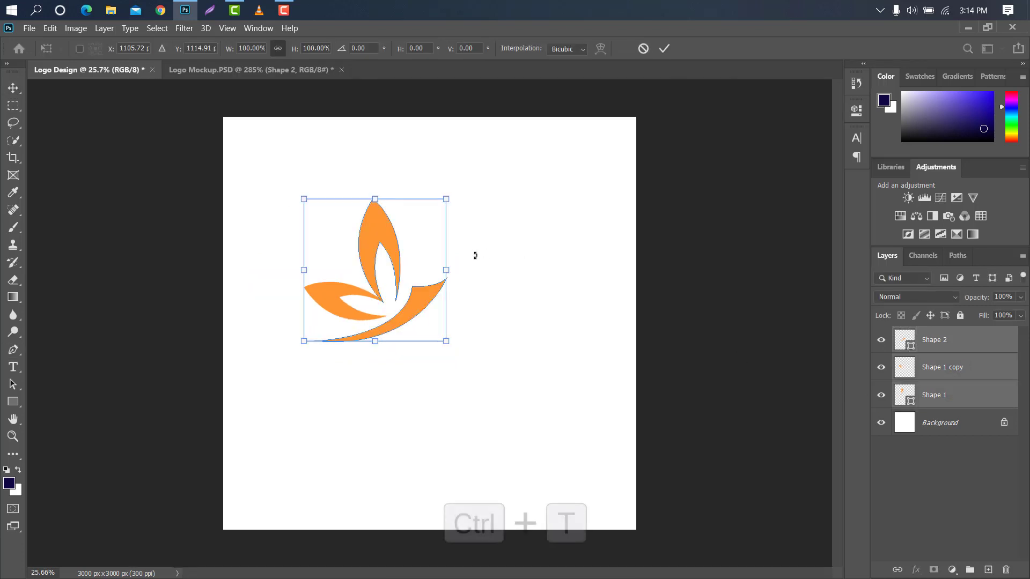
{"action": "left_click_drag", "start_coordinate": [365, 246], "coordinate": [333, 246]}
{"action": "mouse_move", "coordinate": [413, 272]}
{"action": "left_mouse_down"}
{"action": "mouse_move", "coordinate": [381, 266]}
{"action": "mouse_move", "coordinate": [404, 268]}
{"action": "left_mouse_up"}
{"action": "left_click", "coordinate": [664, 48]}
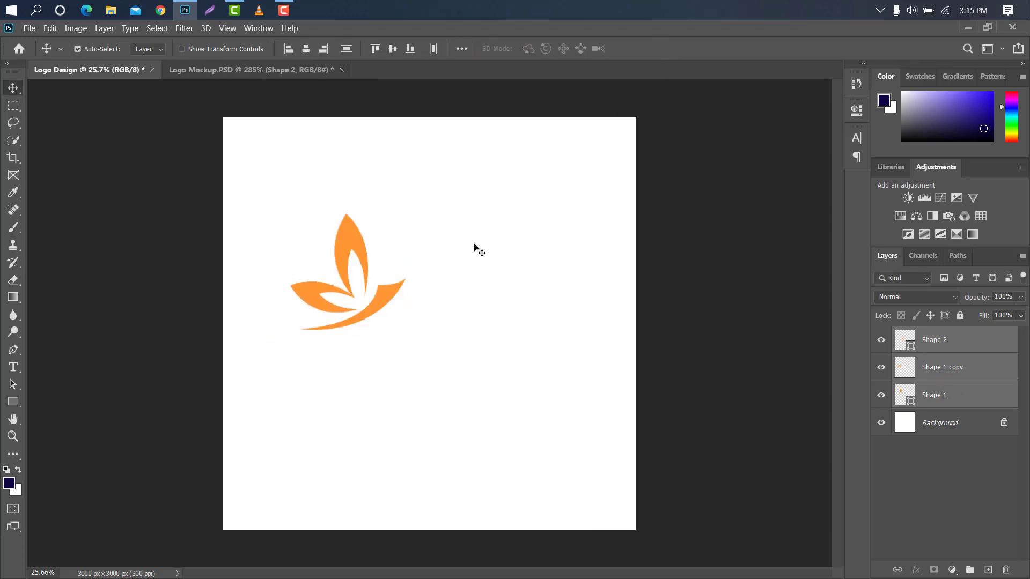
Add the orange text "Butterfly" beside the swoosh's right tip in 37.01 pt Ethnocentric
{"action": "left_click", "coordinate": [977, 347]}
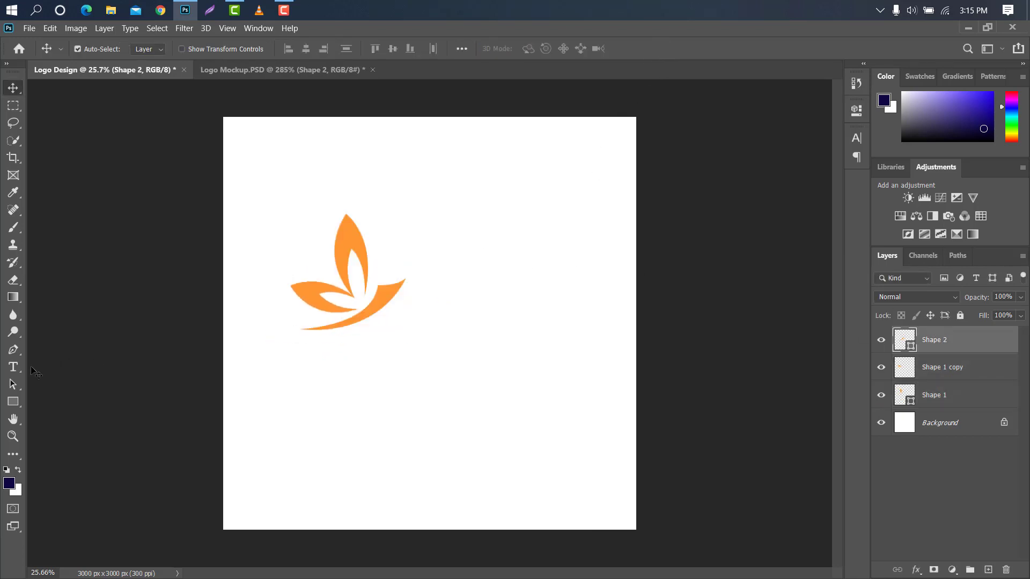
{"action": "left_click", "coordinate": [400, 316]}
{"action": "key", "text": "BackSpace"}
{"action": "type", "text": "B"}
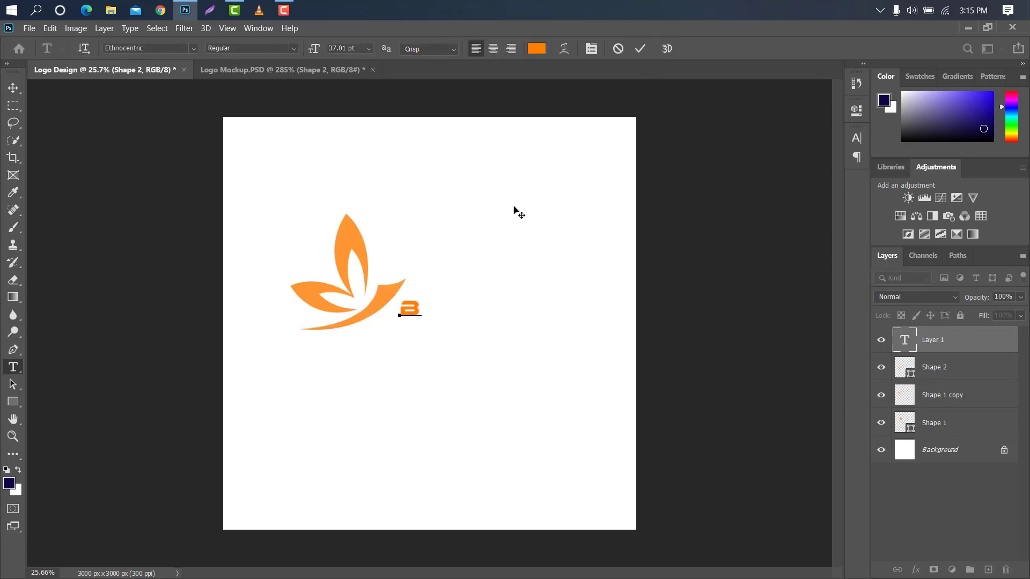
{"action": "type", "text": "UTTERFLY"}
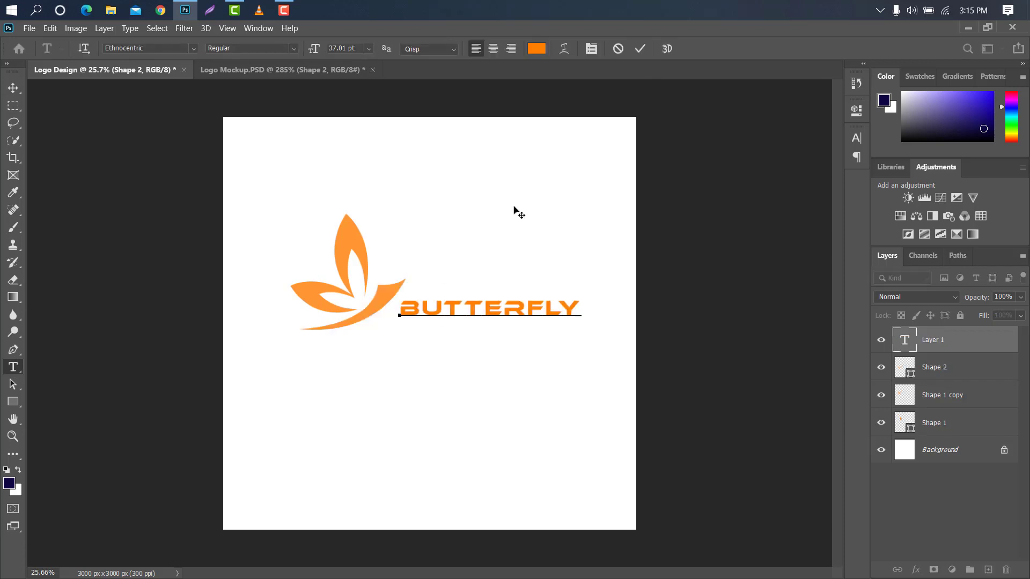
{"action": "left_click", "coordinate": [641, 49]}
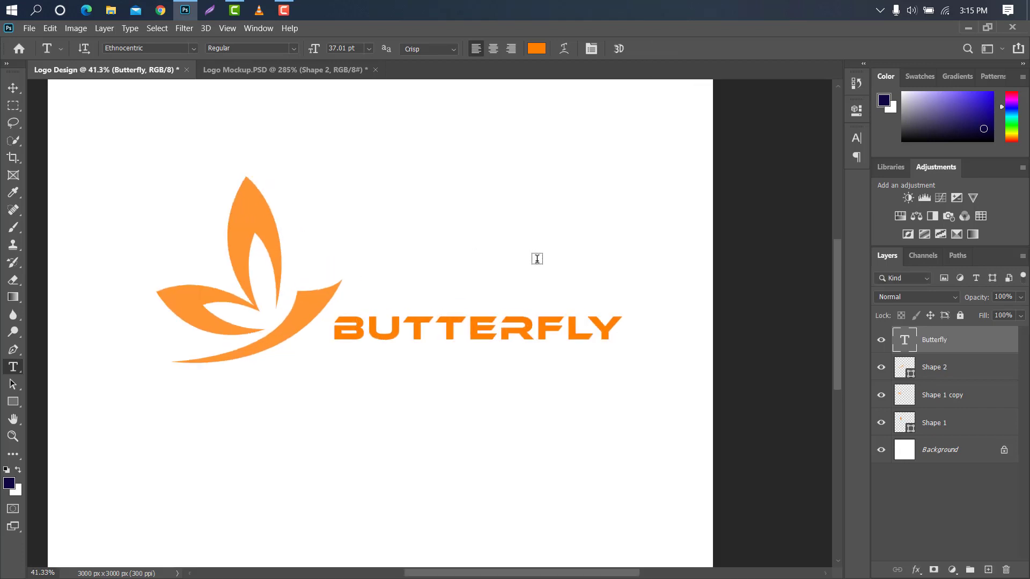
Change the font of the Butterfly text to Dreamwood DEMO
{"action": "left_click", "coordinate": [857, 139]}
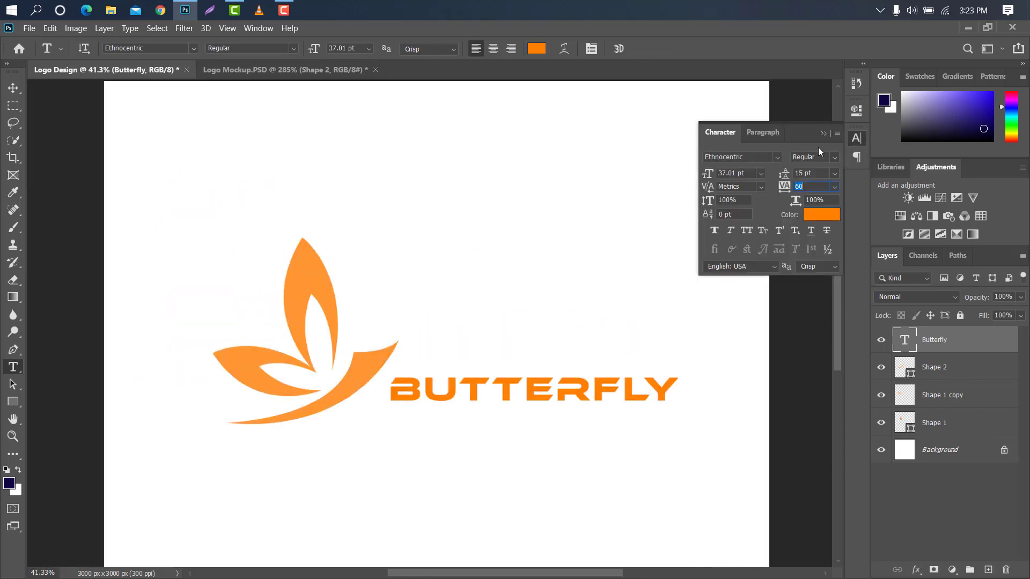
{"action": "left_click", "coordinate": [778, 157]}
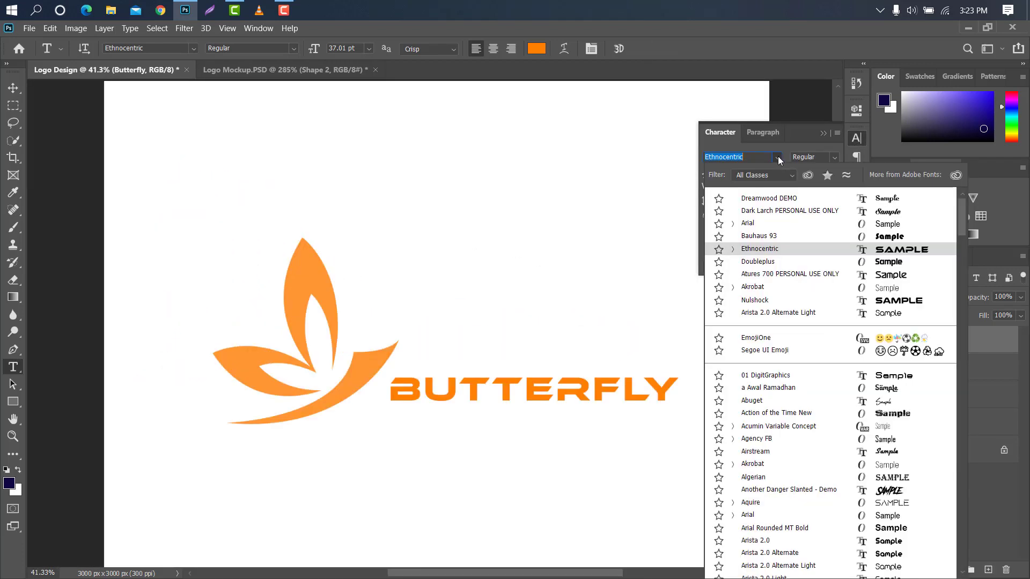
{"action": "left_click", "coordinate": [778, 198]}
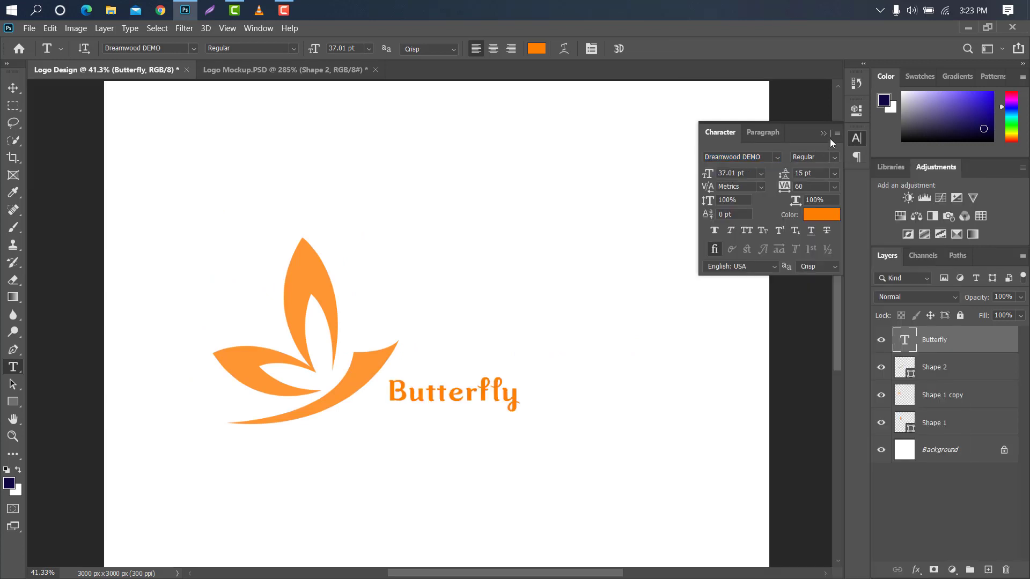
{"action": "left_click", "coordinate": [823, 133]}
Scale the Butterfly text to 208.92% and place it against the lower right of the swoosh
{"action": "key", "text": "ctrl+t"}
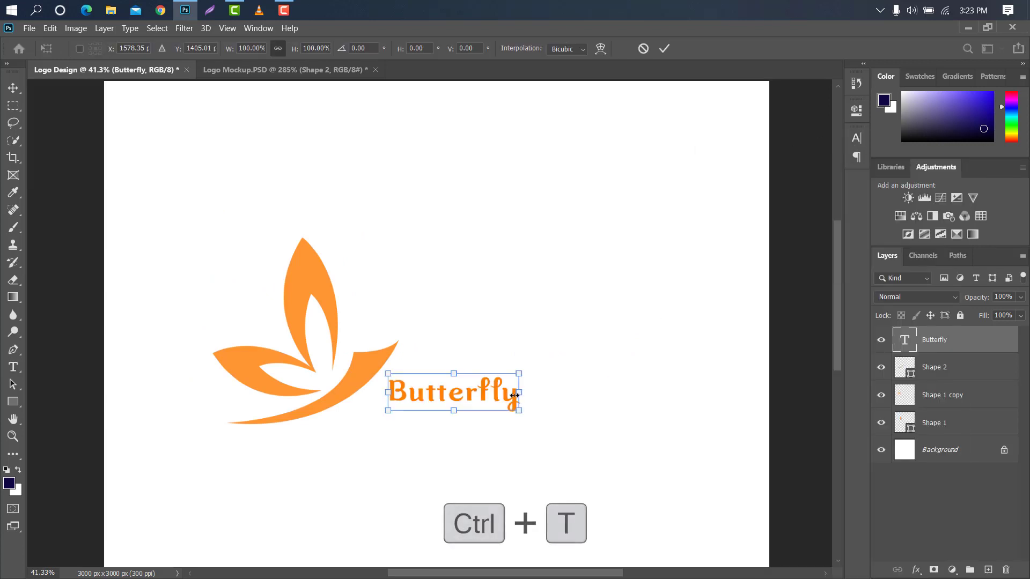
{"action": "left_click_drag", "start_coordinate": [516, 393], "coordinate": [658, 377]}
{"action": "left_click_drag", "start_coordinate": [576, 370], "coordinate": [558, 384]}
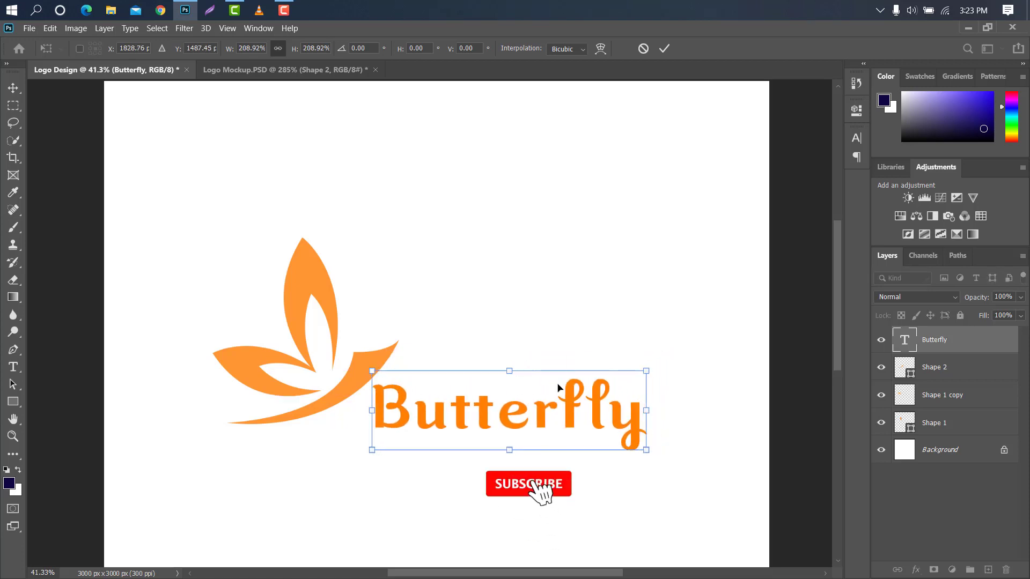
{"action": "left_click", "coordinate": [664, 49]}
Set the tracking of the Butterfly text to 0
{"action": "left_click", "coordinate": [861, 140]}
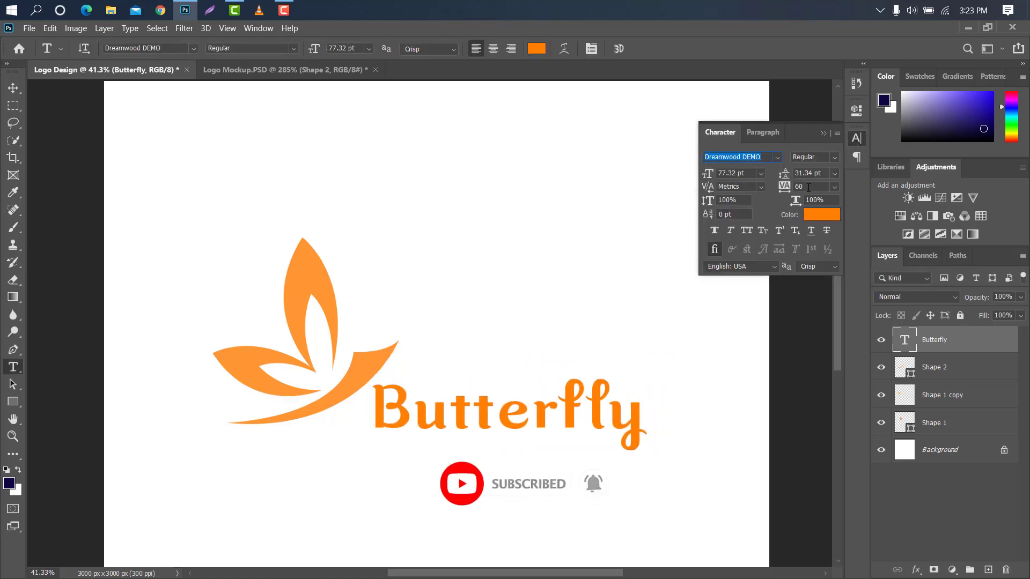
{"action": "left_click_drag", "start_coordinate": [808, 187], "coordinate": [773, 185]}
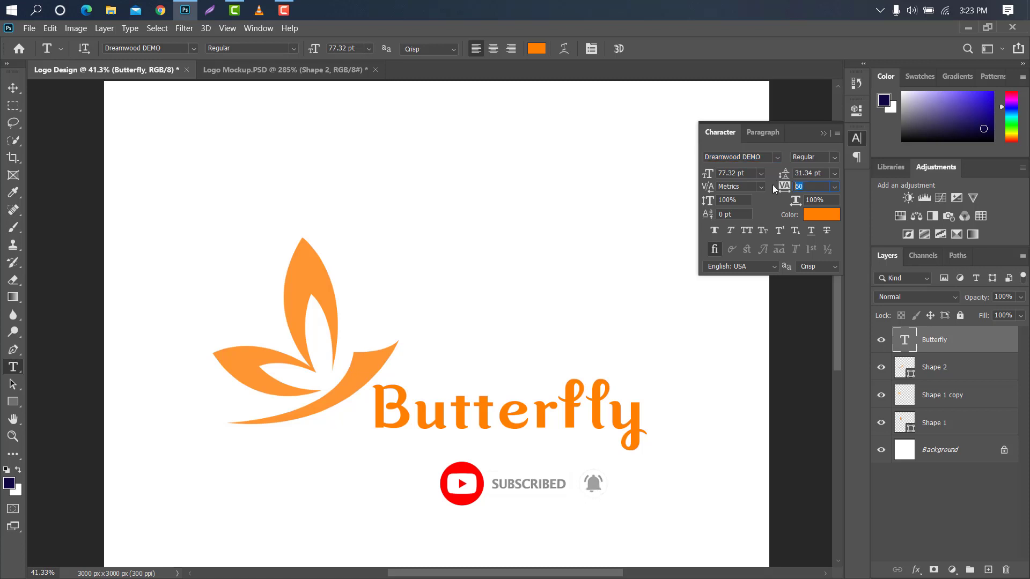
{"action": "left_click", "coordinate": [823, 133]}
Scale the Butterfly text to 116.75% and move it down and left so it starts beneath the swoosh
{"action": "key", "text": "ctrl+t"}
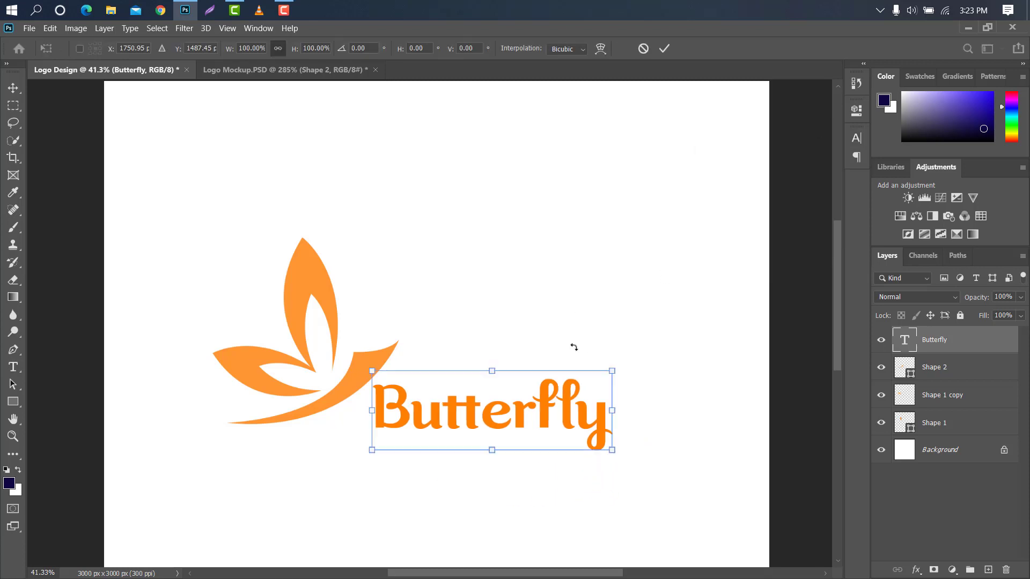
{"action": "left_click_drag", "start_coordinate": [574, 399], "coordinate": [649, 400]}
{"action": "left_click_drag", "start_coordinate": [562, 398], "coordinate": [536, 425]}
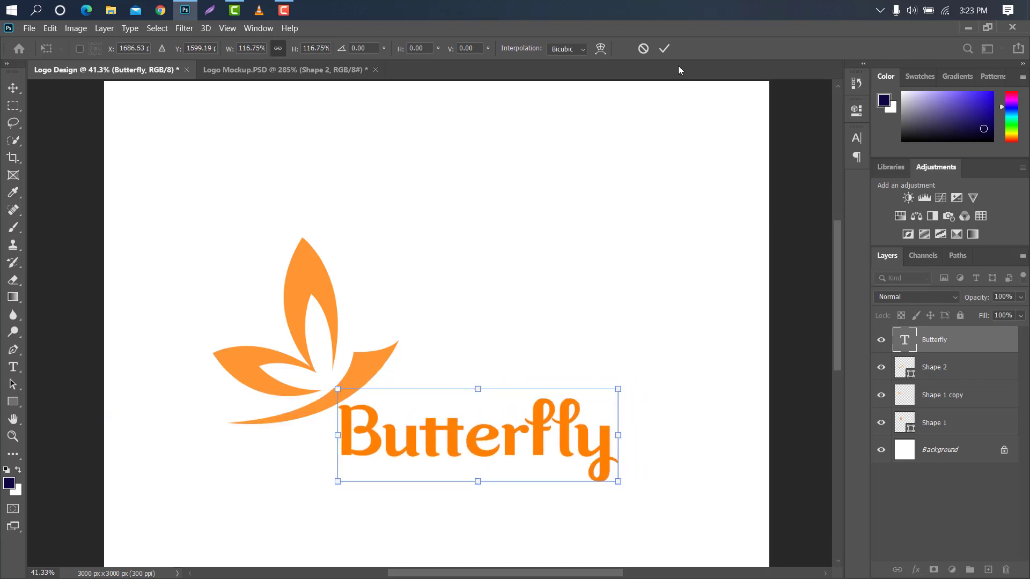
{"action": "left_click", "coordinate": [664, 48]}
Add the text line "Your Tagline Goes To Here" in 37.01 pt Dreamwood DEMO just below the Butterfly text
{"action": "scroll", "coordinate": [497, 148], "scroll_direction": "down", "scroll_amount": 1}
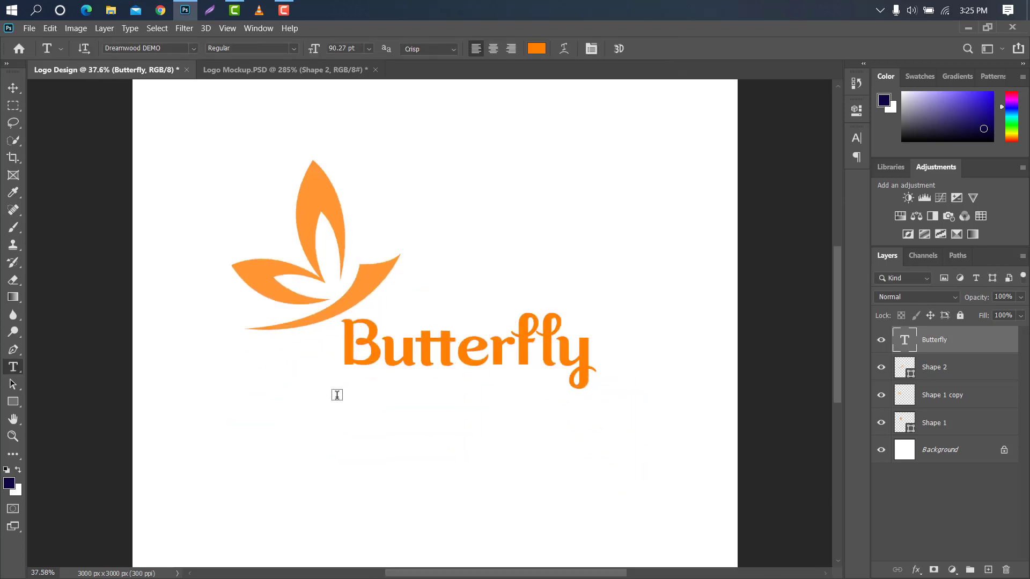
{"action": "left_click", "coordinate": [336, 395]}
{"action": "type", "text": "You"}
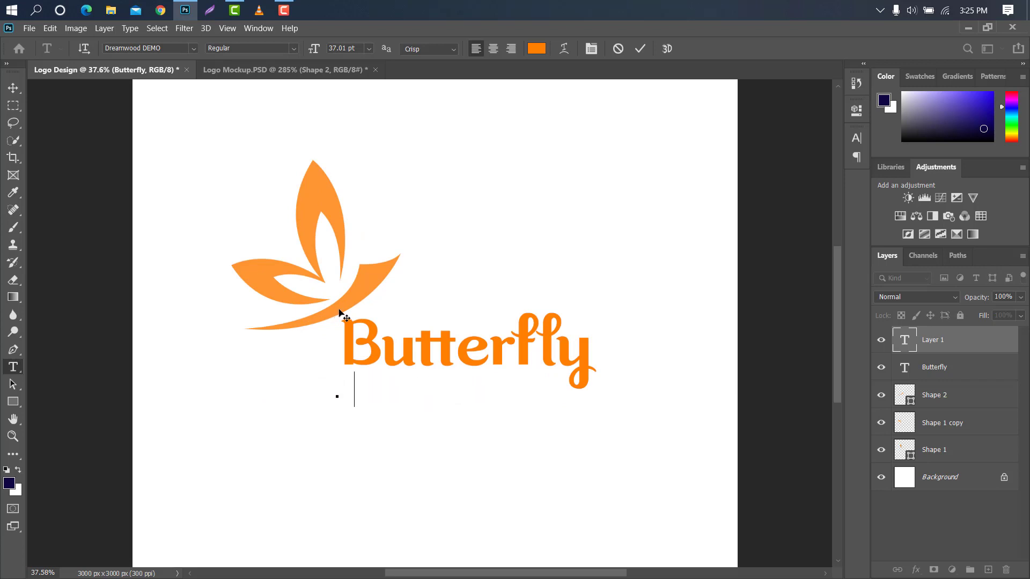
{"action": "type", "text": "r Ta"}
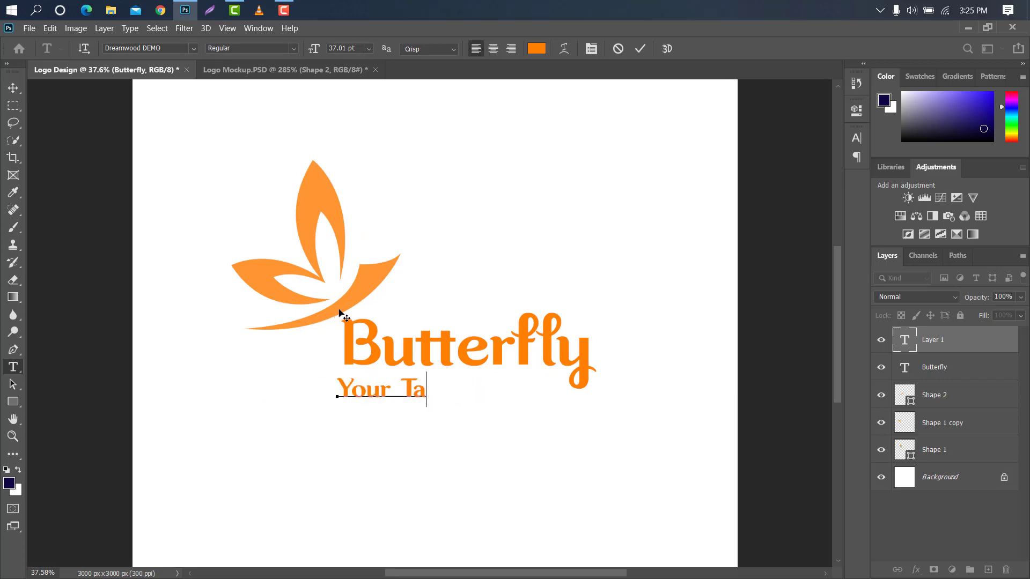
{"action": "type", "text": "gline Goe"}
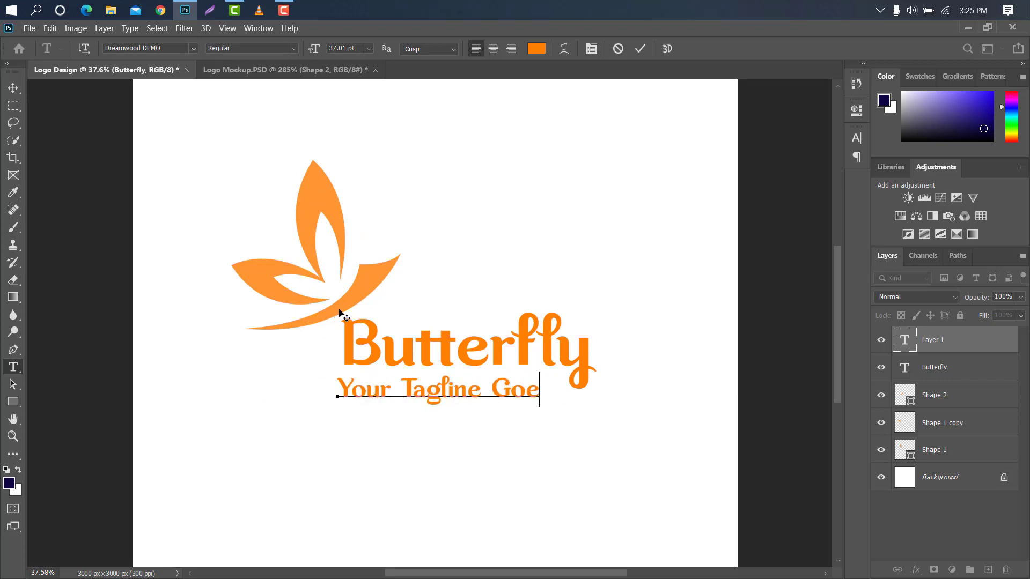
{"action": "type", "text": "s To Here"}
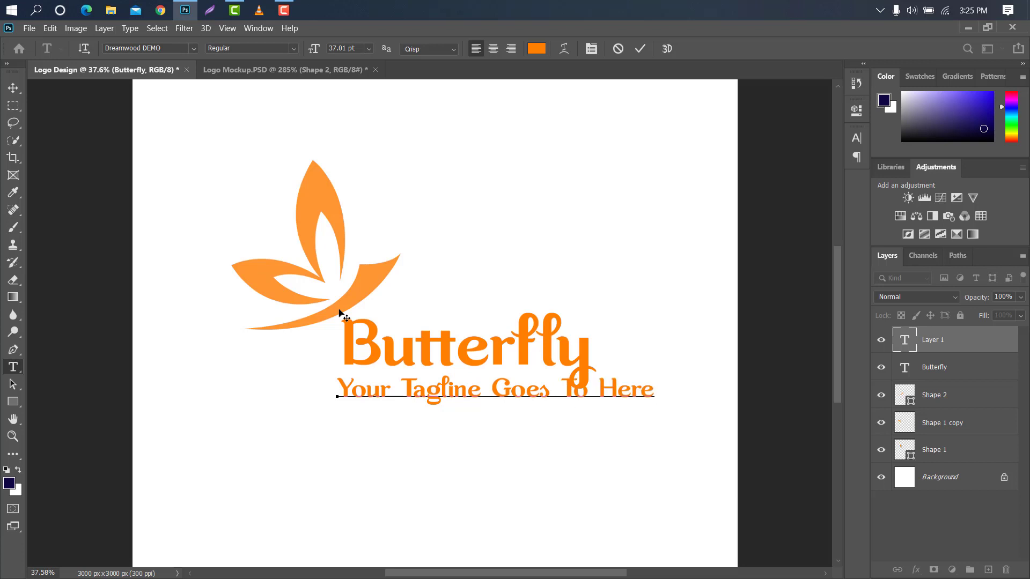
{"action": "left_click", "coordinate": [639, 49]}
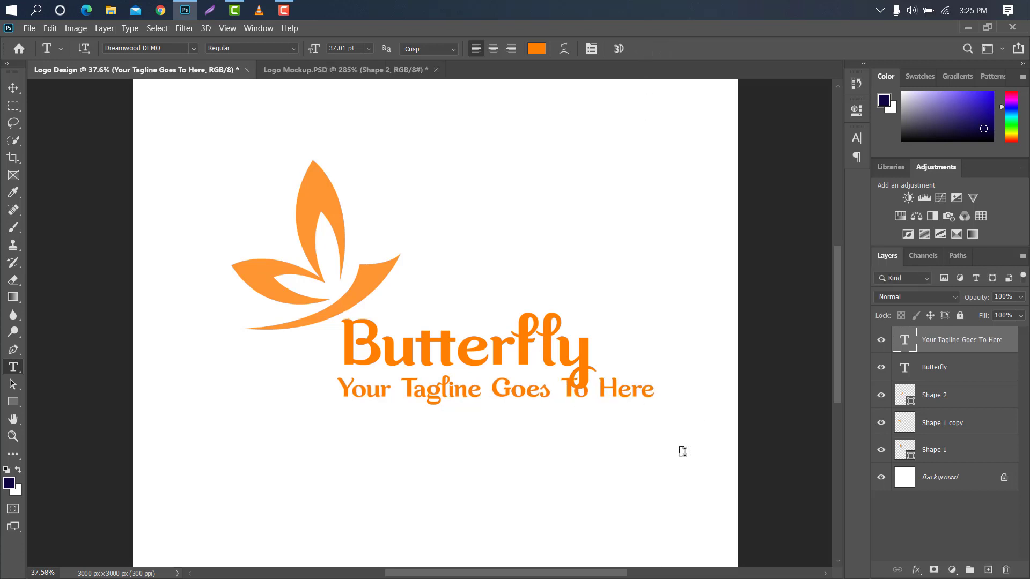
Scale the tagline down to 21.93 pt and fit it beneath Butterfly, ending before the descender of the y
{"action": "key", "text": "ctrl+t"}
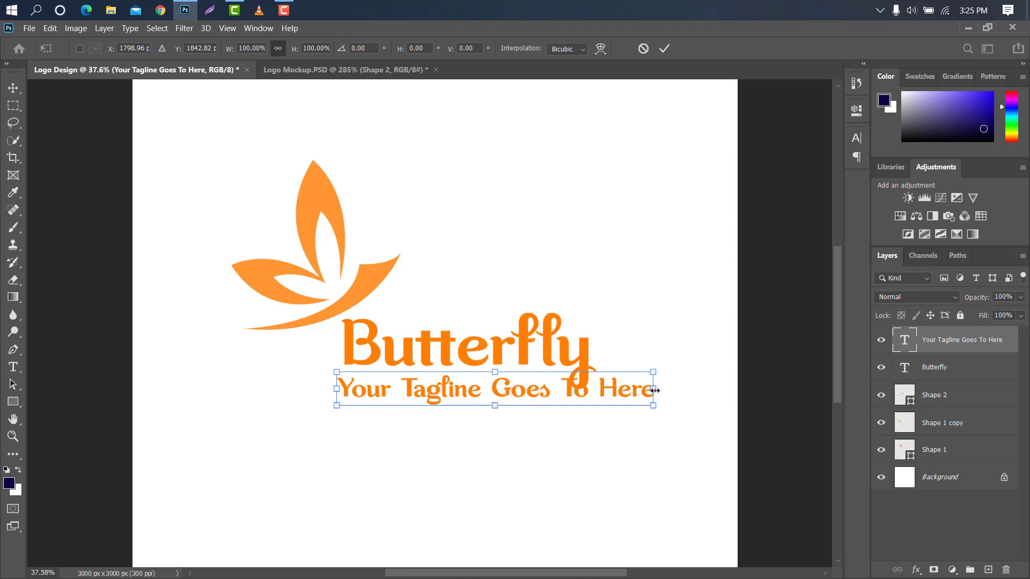
{"action": "left_click_drag", "start_coordinate": [655, 390], "coordinate": [505, 381]}
{"action": "left_click", "coordinate": [664, 49]}
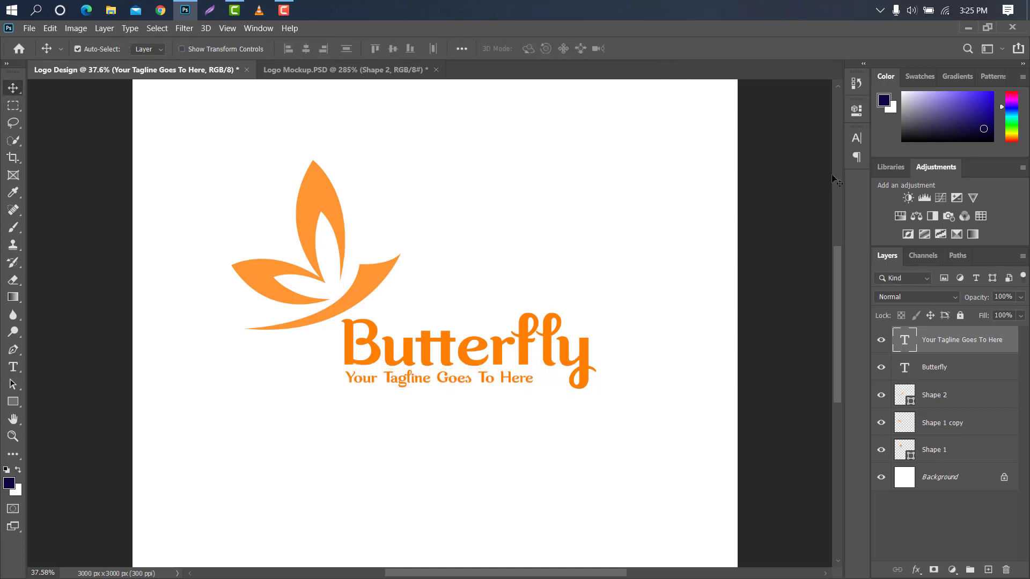
Set the tagline's tracking to 80 so it spans the space up to the y of Butterfly
{"action": "left_click", "coordinate": [857, 134]}
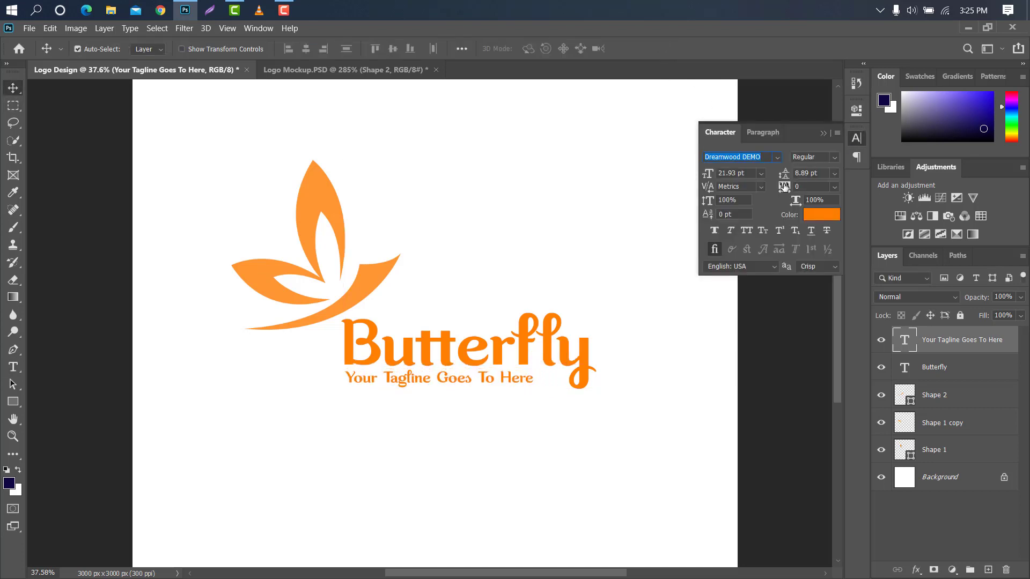
{"action": "left_click_drag", "start_coordinate": [784, 187], "coordinate": [787, 186]}
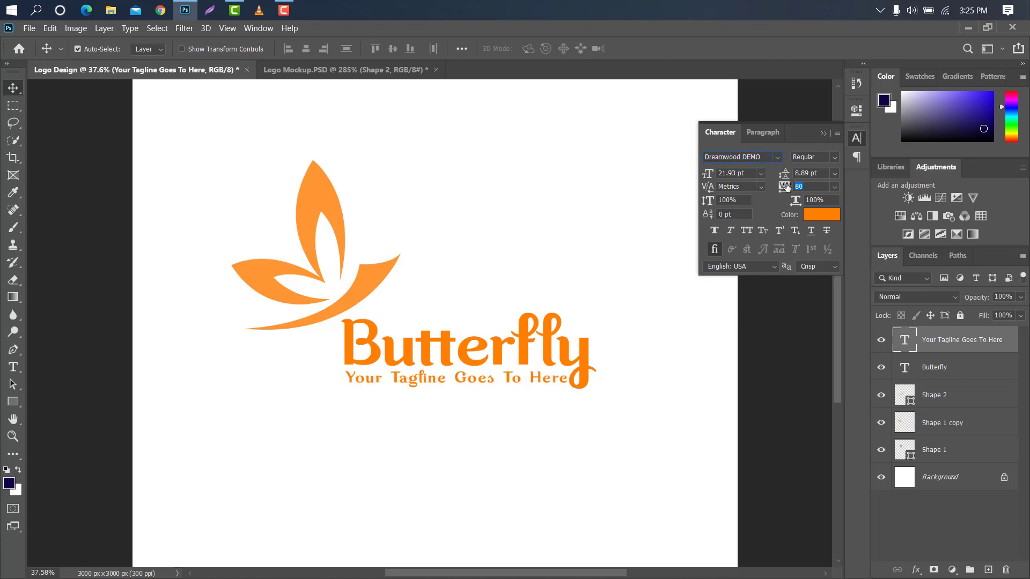
{"action": "left_click", "coordinate": [823, 133]}
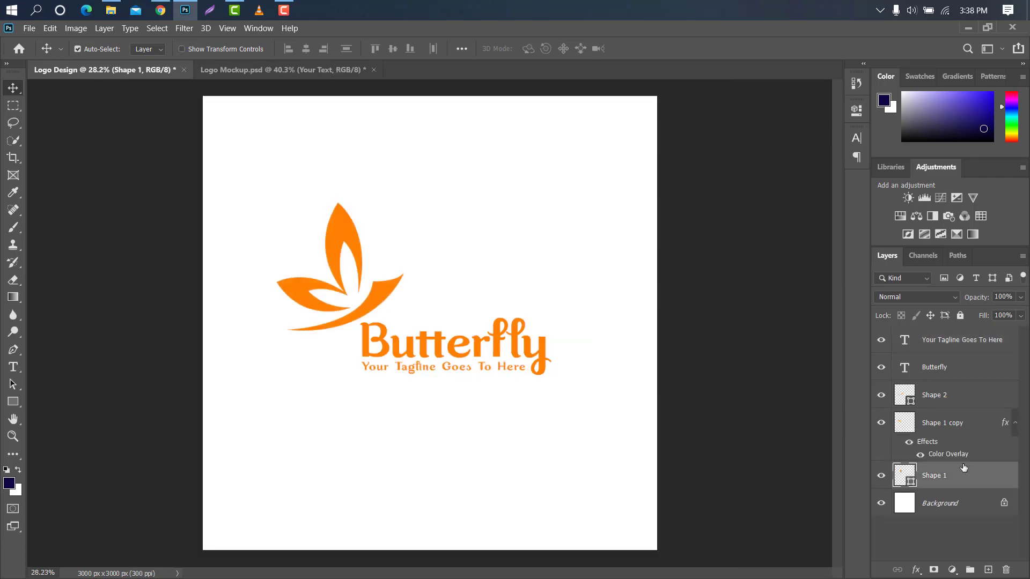
Apply a gold linear Gradient Overlay to the upright leaf, Shape 1, reversed at 90° with 78% scale
{"action": "double_click", "coordinate": [961, 475]}
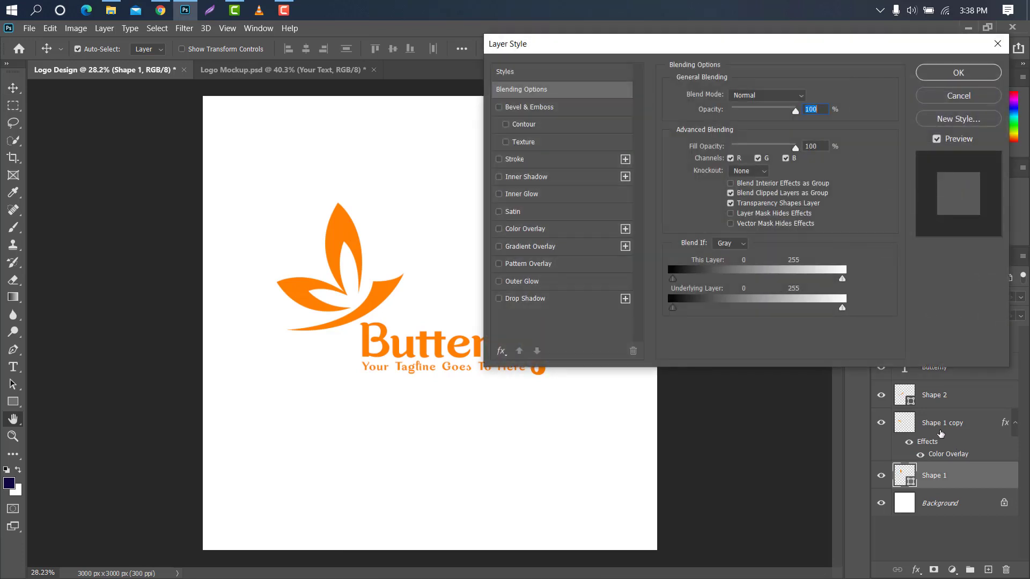
{"action": "left_click", "coordinate": [530, 246]}
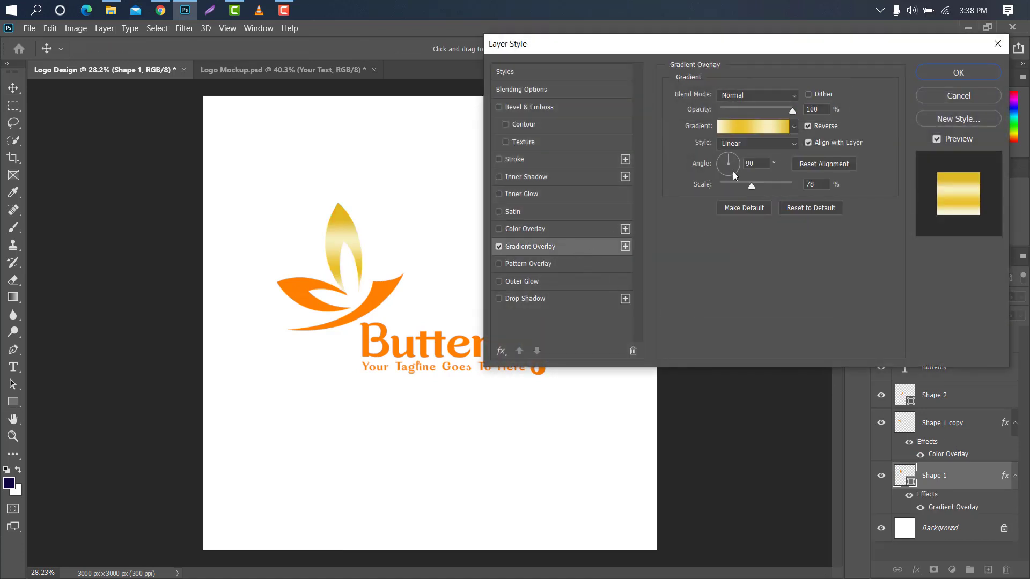
{"action": "left_click", "coordinate": [794, 126]}
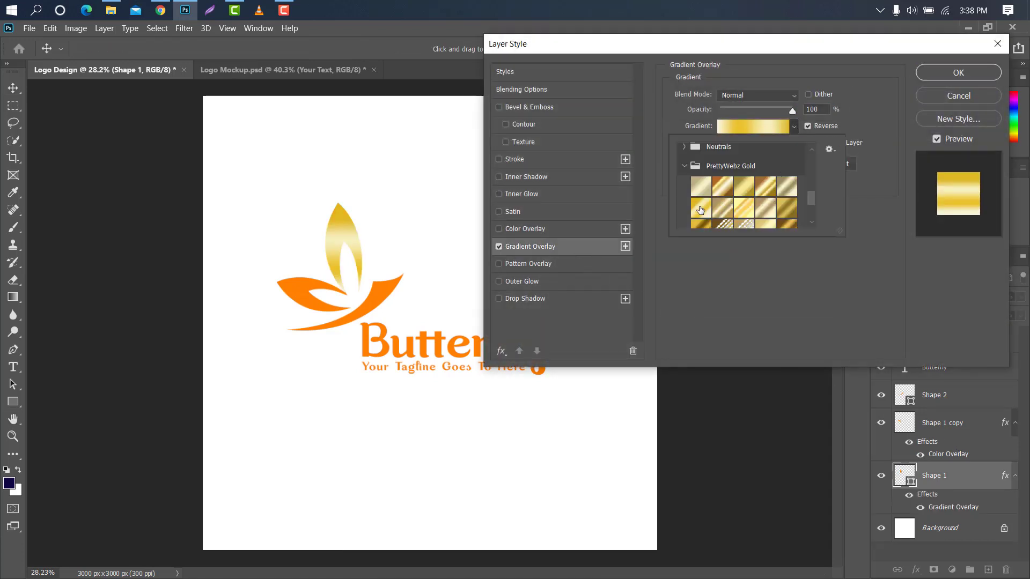
{"action": "left_click_drag", "start_coordinate": [811, 202], "coordinate": [809, 196]}
{"action": "left_click", "coordinate": [941, 72]}
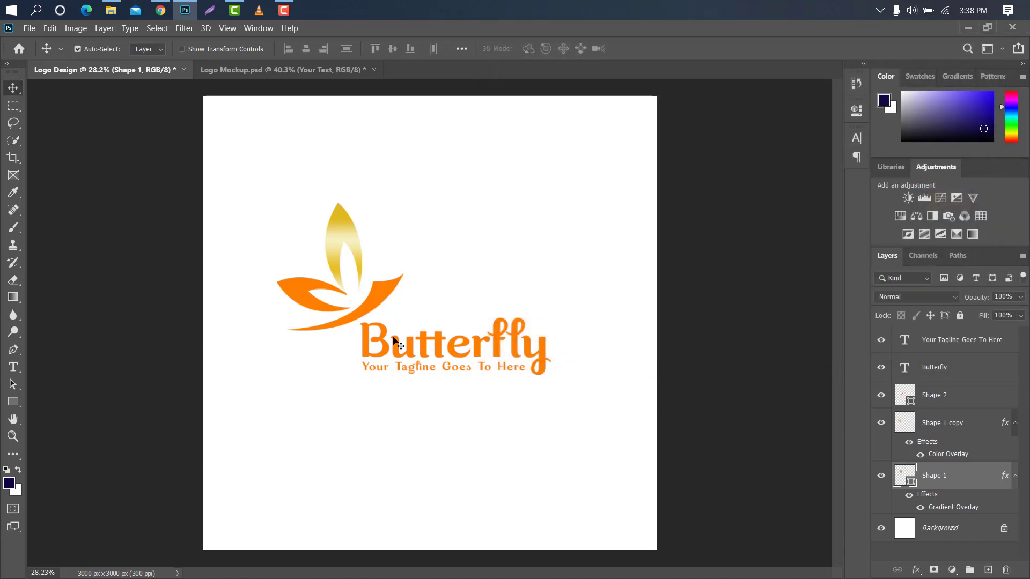
Replace the orange Color Overlay on the side leaf, Shape 1 copy, with a reversed Gradient Overlay using a yellow-gold PrettyWebz Gold preset
{"action": "left_click", "coordinate": [298, 290]}
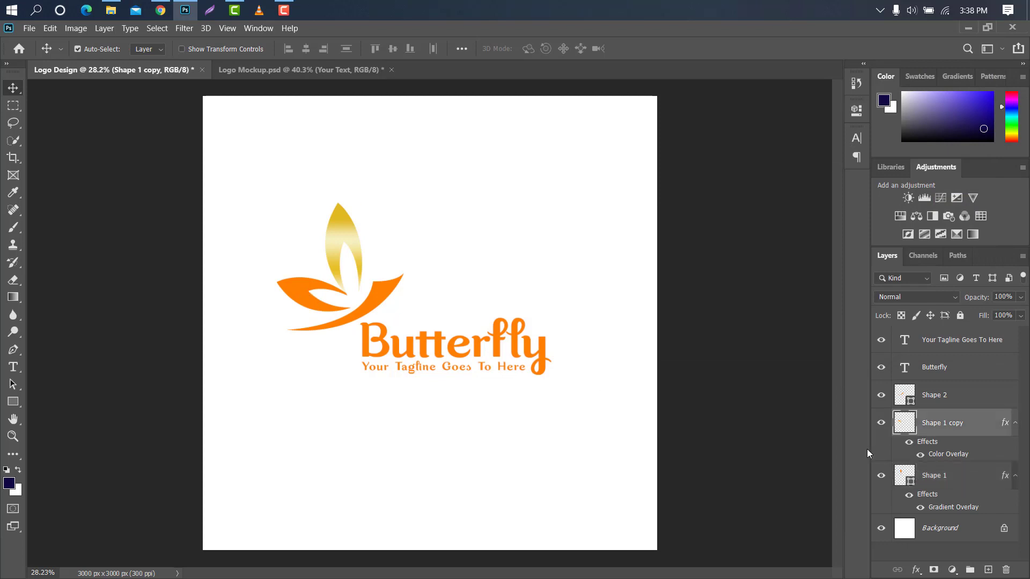
{"action": "double_click", "coordinate": [980, 424]}
{"action": "left_click", "coordinate": [526, 229]}
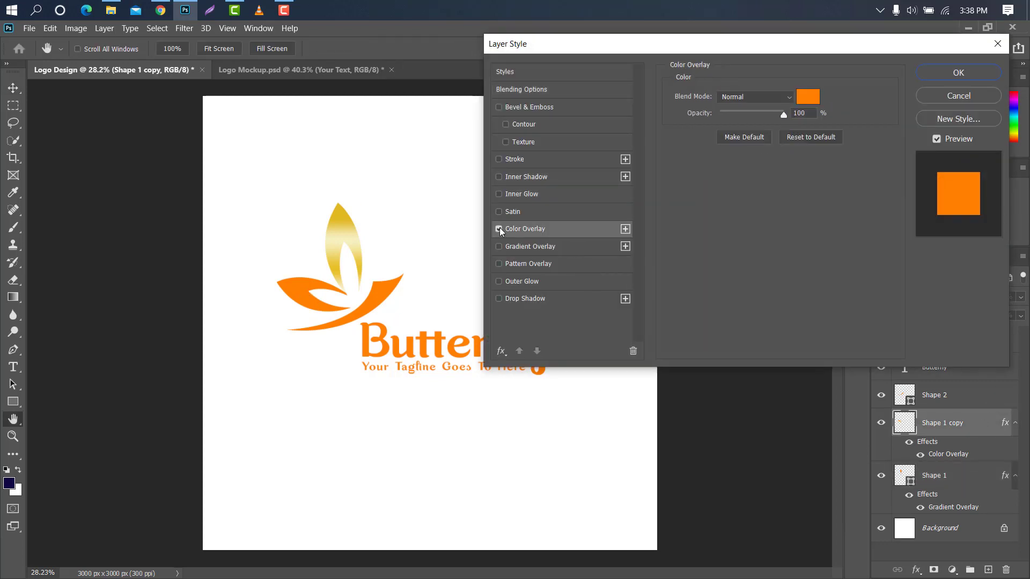
{"action": "left_click", "coordinate": [498, 229]}
{"action": "left_click", "coordinate": [541, 246]}
{"action": "left_click", "coordinate": [794, 127]}
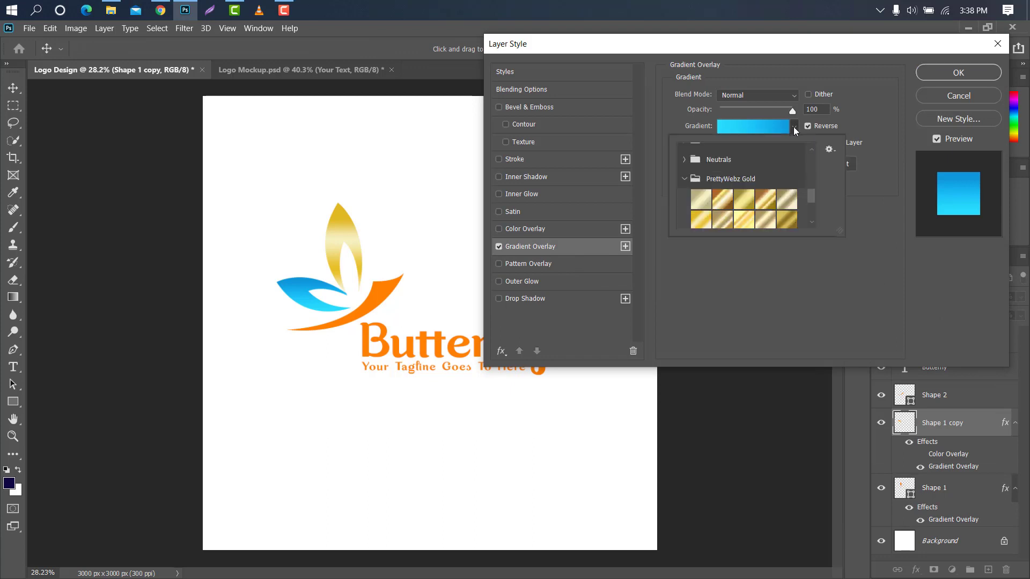
{"action": "scroll", "coordinate": [723, 215], "scroll_direction": "up", "scroll_amount": 2}
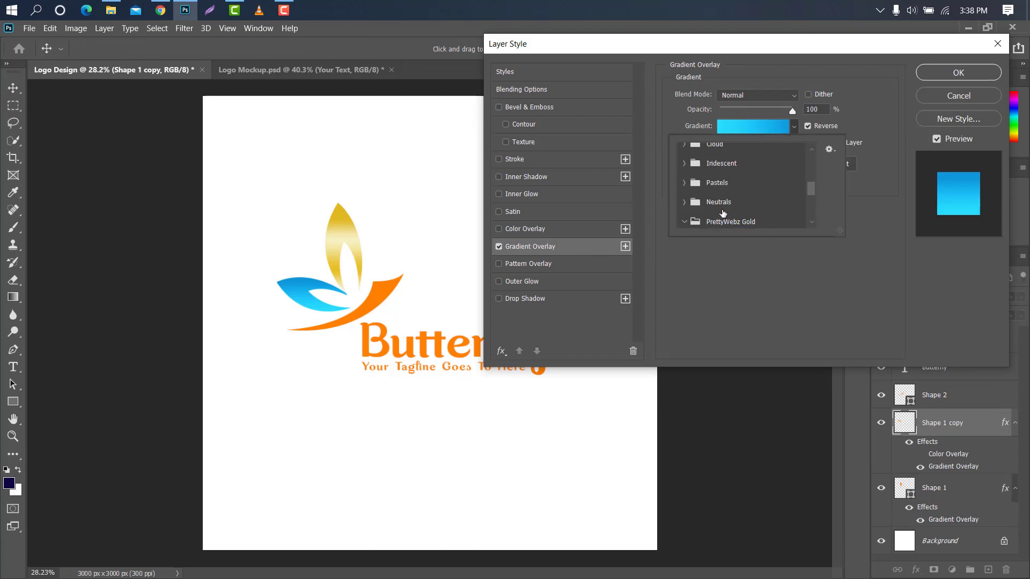
{"action": "scroll", "coordinate": [724, 215], "scroll_direction": "down", "scroll_amount": 2}
{"action": "left_click", "coordinate": [699, 216]}
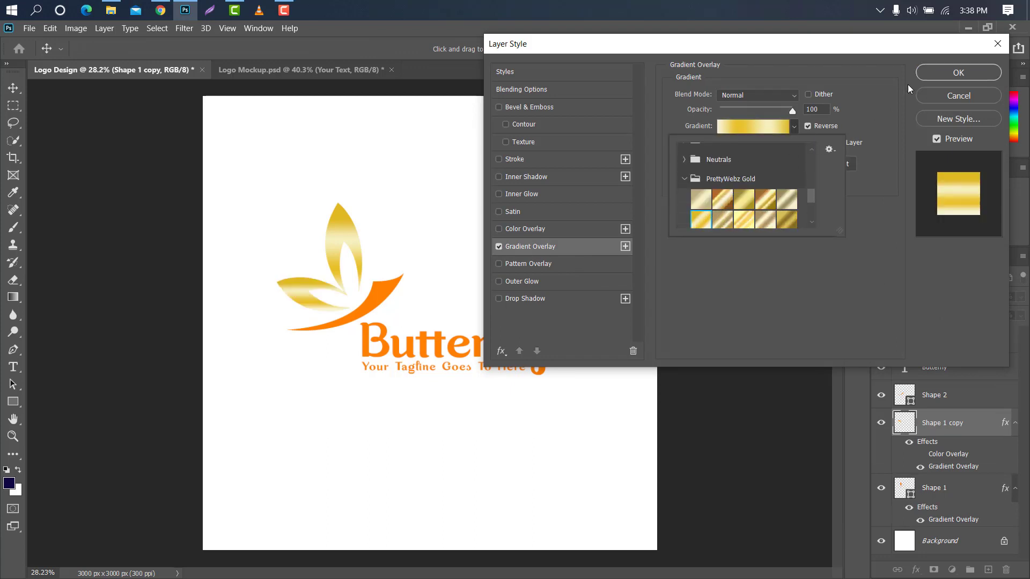
{"action": "left_click", "coordinate": [945, 73]}
{"action": "left_click", "coordinate": [945, 73]}
Apply the gold linear Gradient Overlay, reversed at 90° with 78% scale, to the swoosh, Shape 2
{"action": "left_click", "coordinate": [377, 304]}
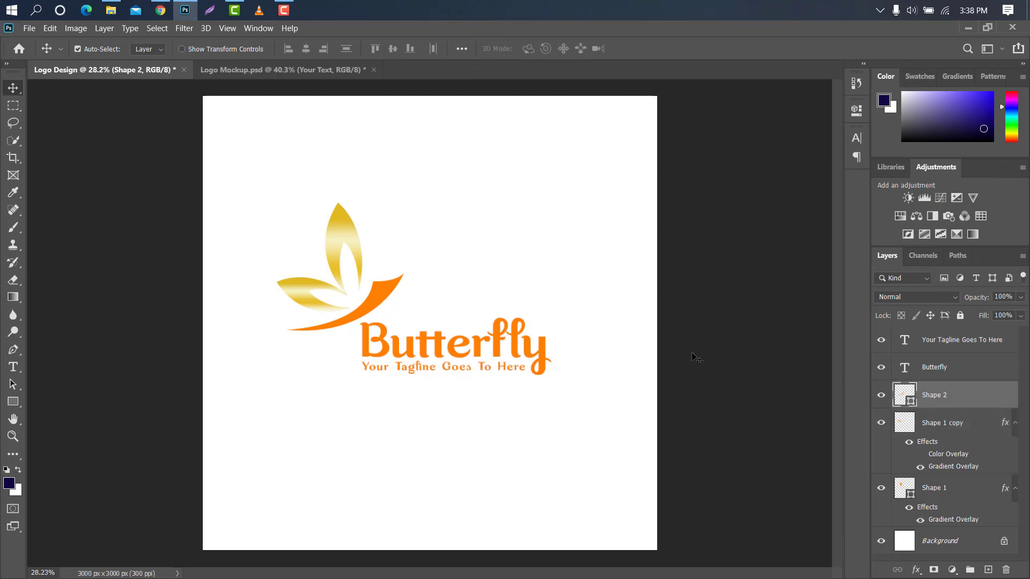
{"action": "double_click", "coordinate": [1000, 397]}
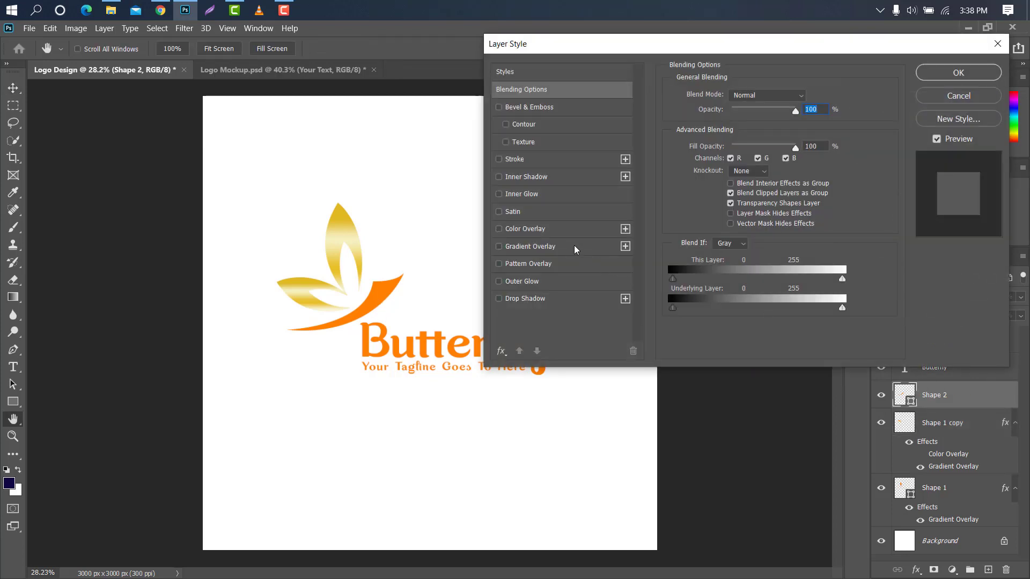
{"action": "left_click", "coordinate": [551, 247]}
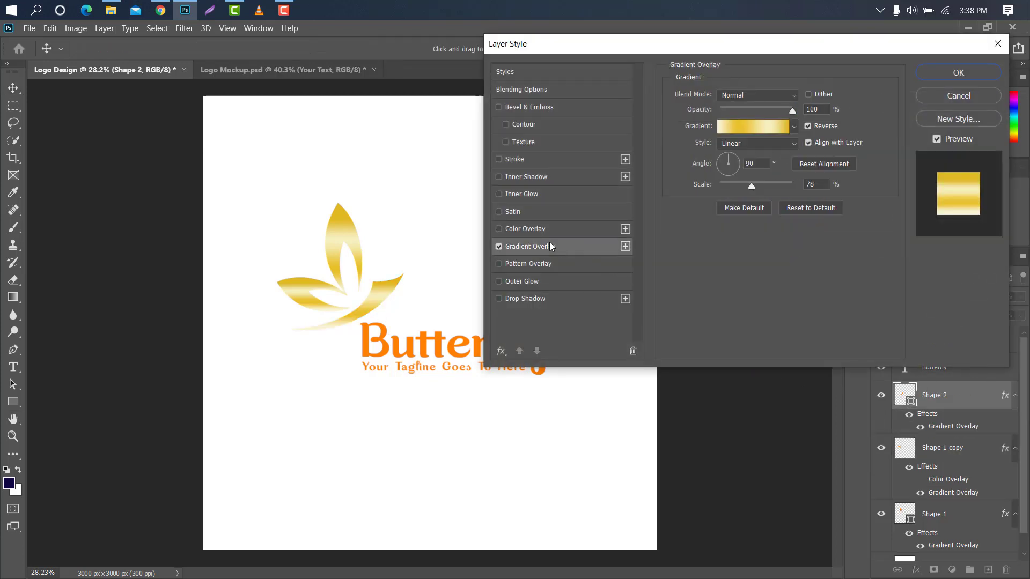
{"action": "left_click", "coordinate": [928, 75]}
Apply the gold linear Gradient Overlay, reversed at 90° with 78% scale, to the Butterfly text
{"action": "left_click", "coordinate": [386, 331]}
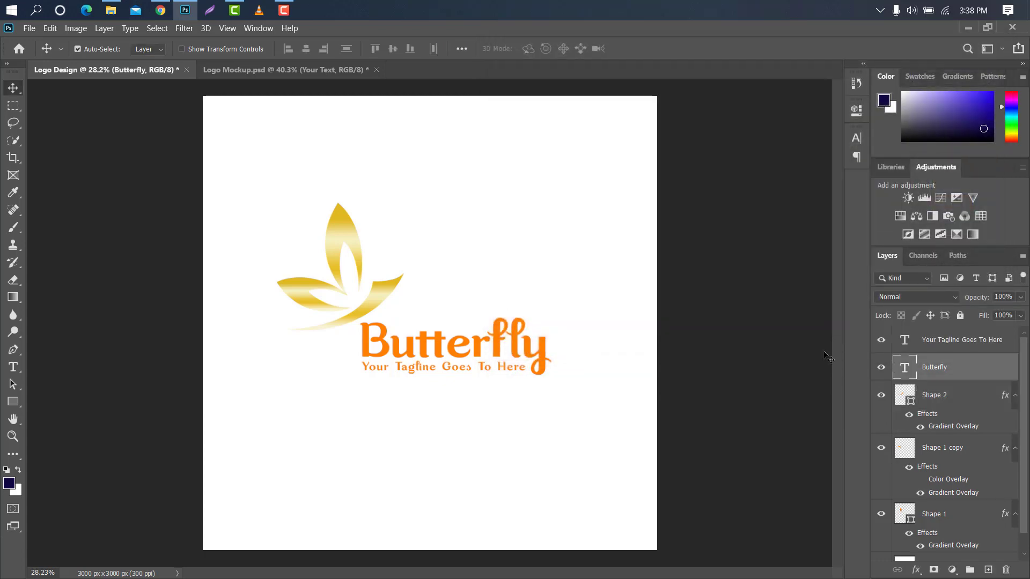
{"action": "double_click", "coordinate": [955, 356]}
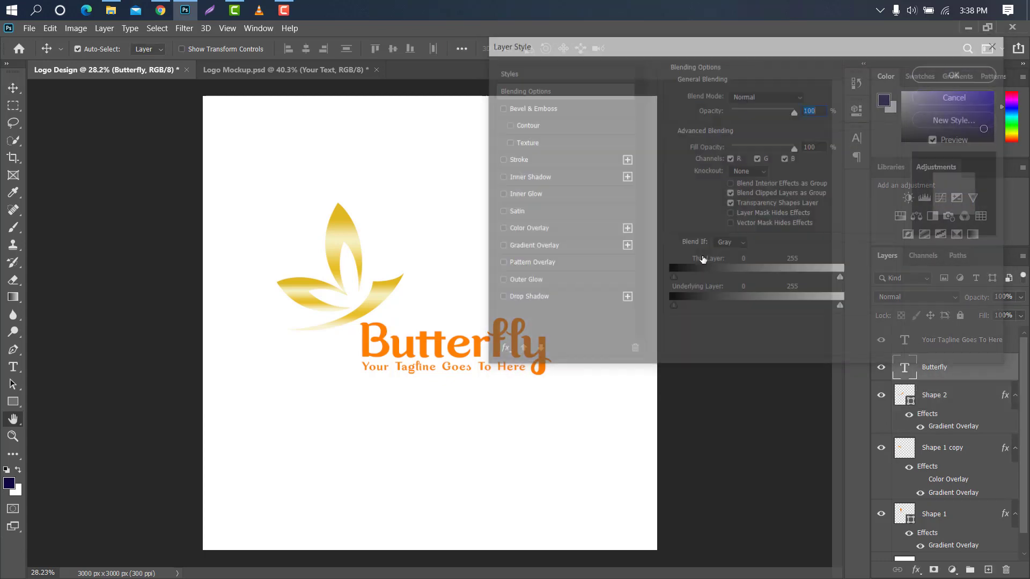
{"action": "left_click", "coordinate": [560, 251]}
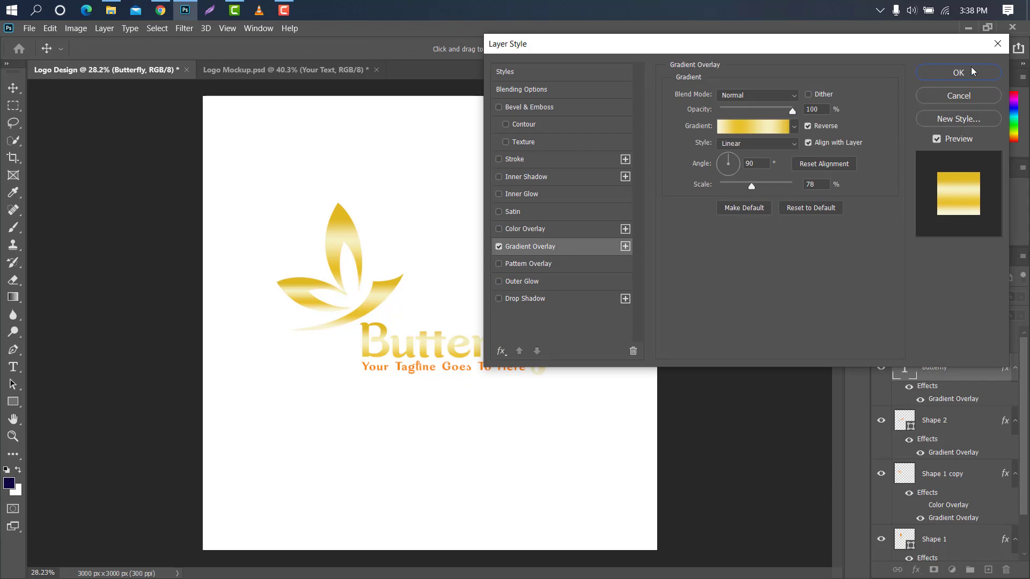
{"action": "left_click", "coordinate": [953, 74]}
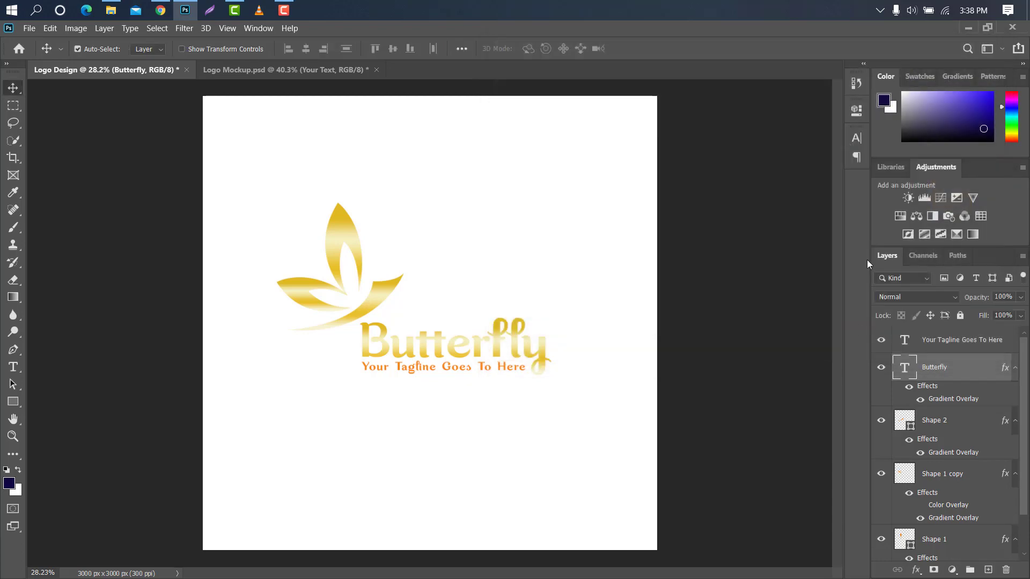
Apply the gold linear Gradient Overlay, reversed at 90° with 78% scale, to the tagline text
{"action": "left_click", "coordinate": [507, 369]}
{"action": "double_click", "coordinate": [1014, 345]}
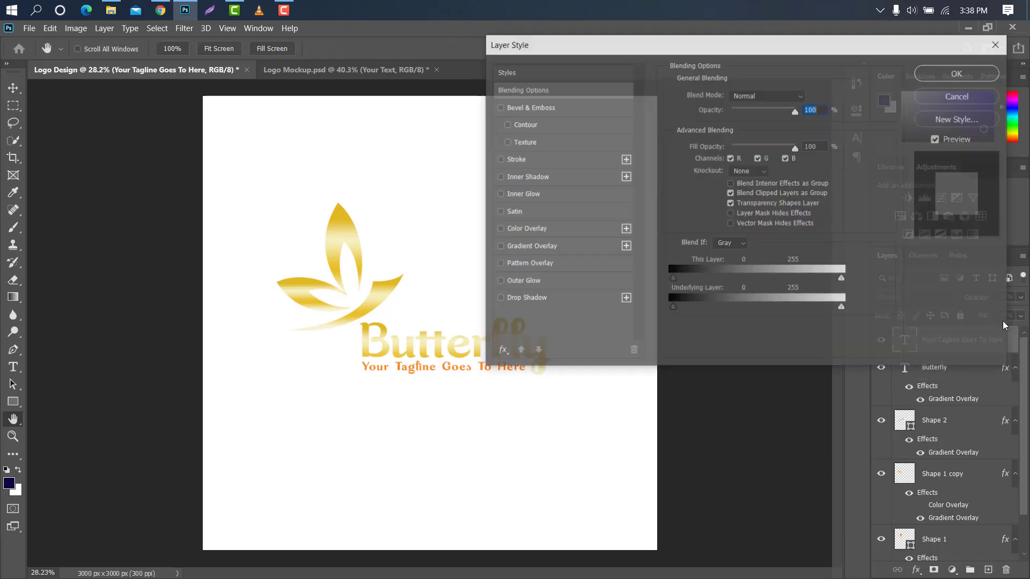
{"action": "left_click", "coordinate": [570, 246]}
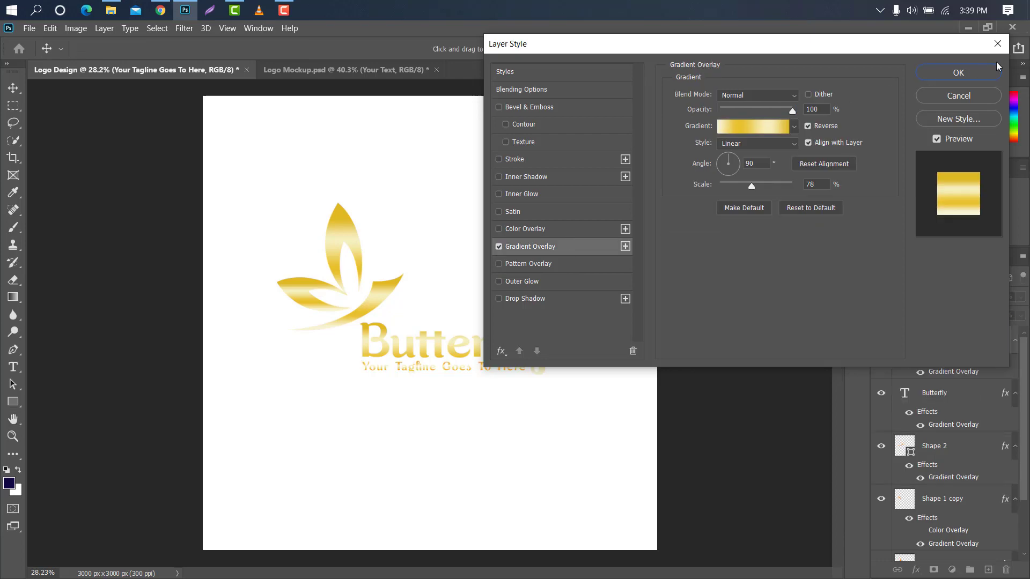
{"action": "left_click", "coordinate": [958, 73]}
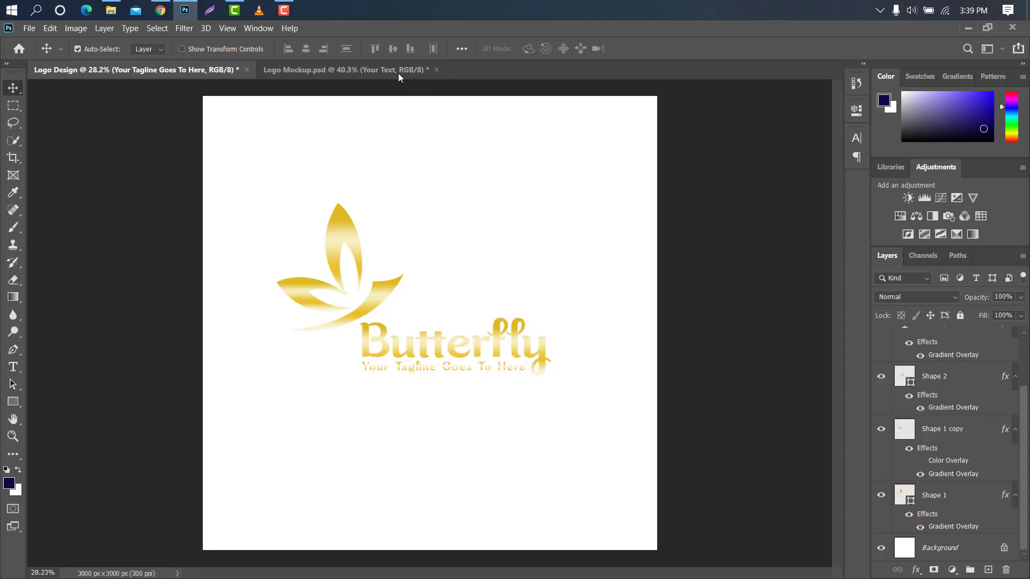
Open the contents of the Your Text smart object from Logo Mockup.psd and return to the Logo Design document
{"action": "left_click", "coordinate": [390, 70]}
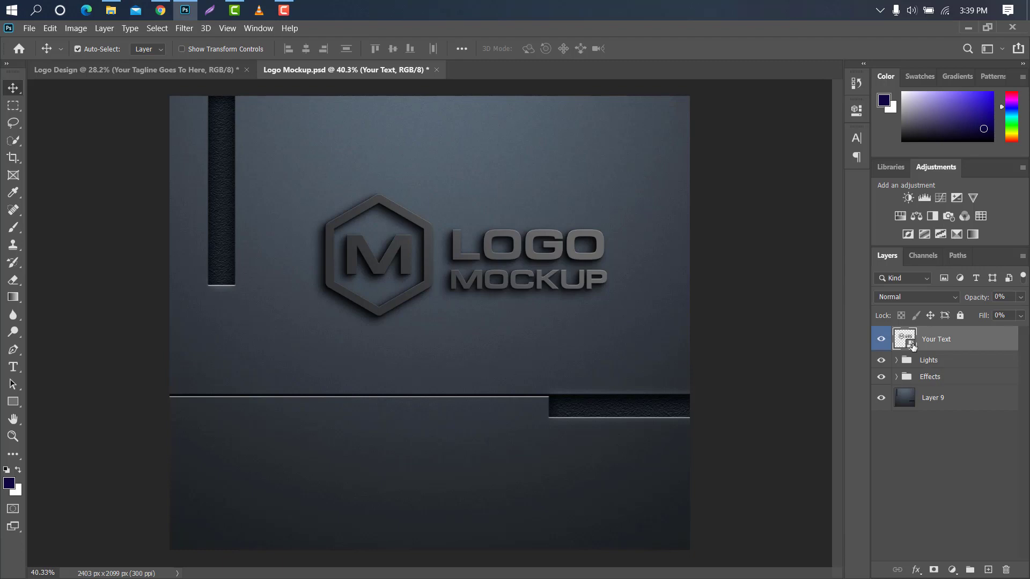
{"action": "double_click", "coordinate": [904, 338]}
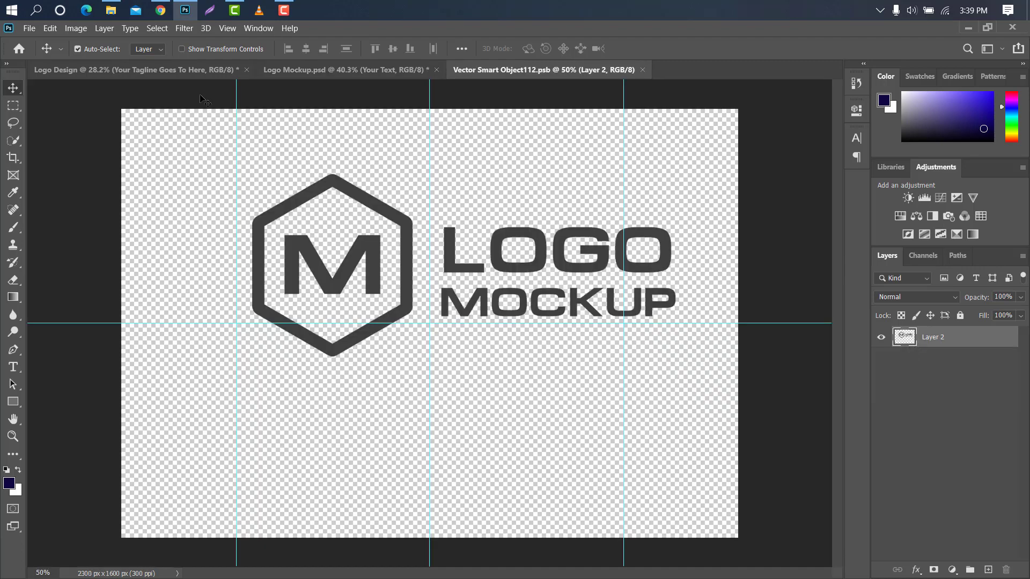
{"action": "left_click", "coordinate": [187, 75]}
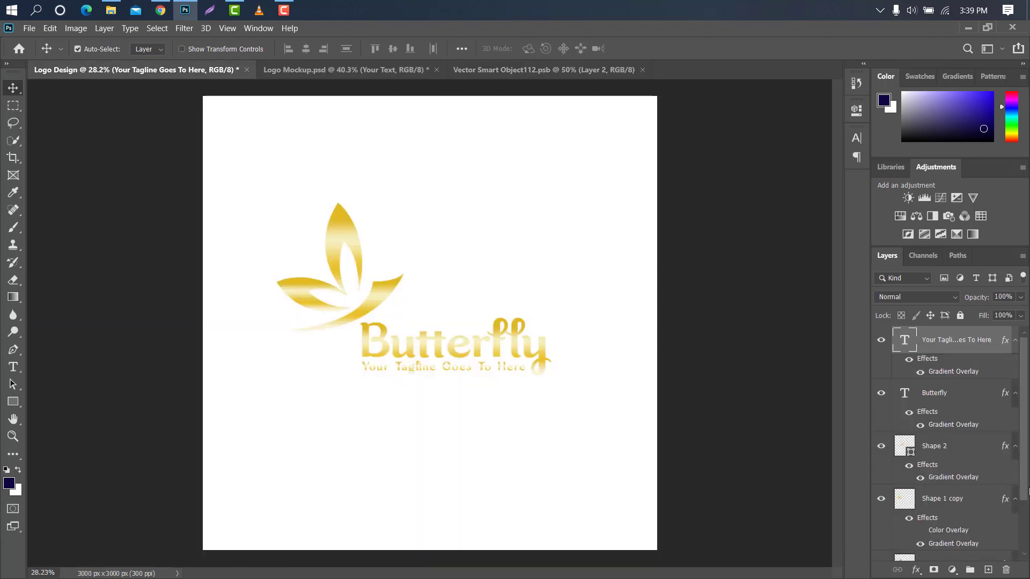
Delete the unlocked white background layer and stamp all visible logo layers into a new merged layer
{"action": "scroll", "coordinate": [1019, 491], "scroll_direction": "down", "scroll_amount": 3}
{"action": "left_click", "coordinate": [1007, 549]}
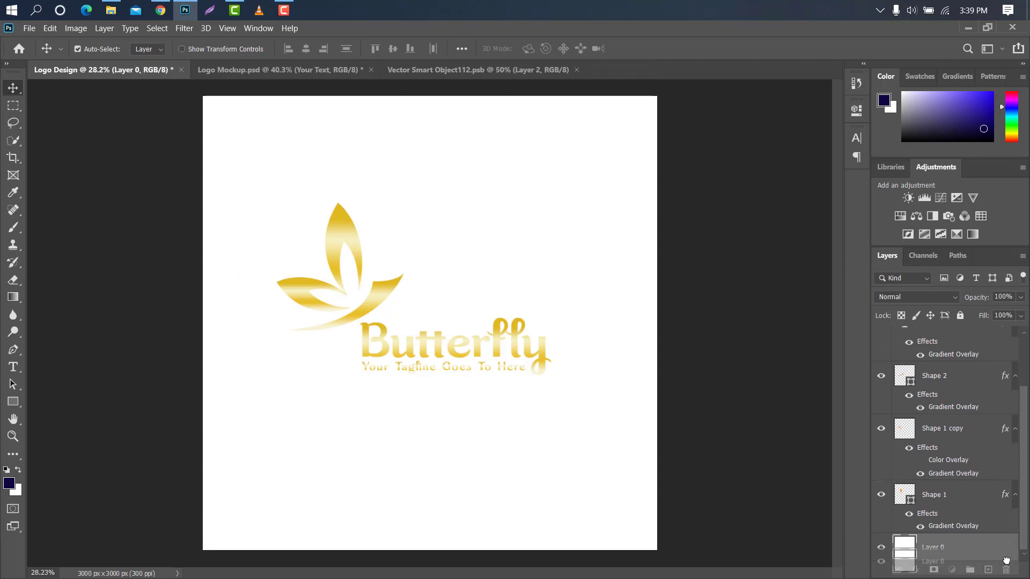
{"action": "left_click_drag", "start_coordinate": [1006, 561], "coordinate": [1007, 570]}
{"action": "key", "text": "ctrl+alt+shift+e"}
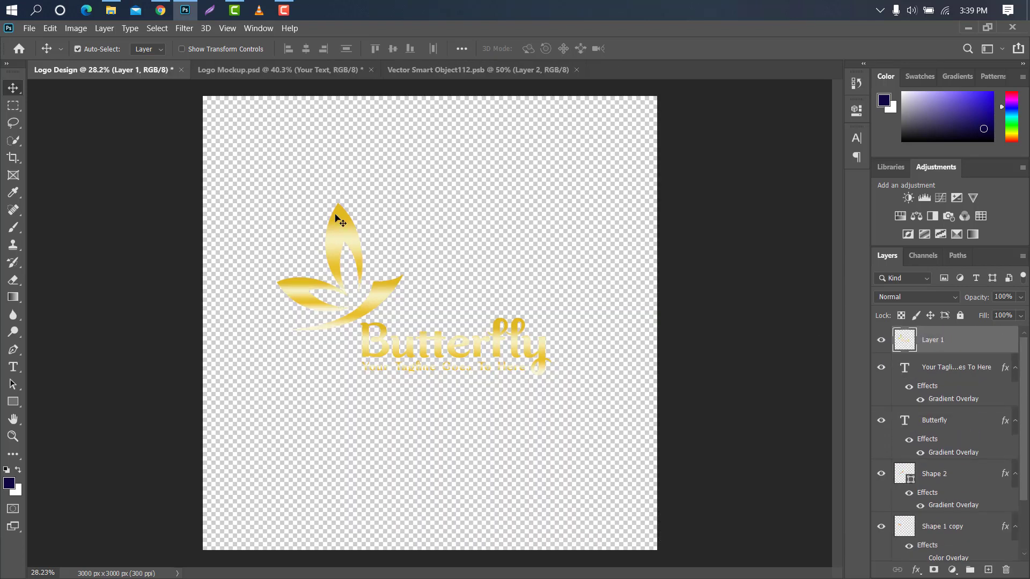
Bring the merged logo into Vector Smart Object112.psb, scale it to 51.47% and position it at about X 1322, Y 454 px
{"action": "left_click_drag", "start_coordinate": [339, 226], "coordinate": [452, 212]}
{"action": "key", "text": "ctrl+t"}
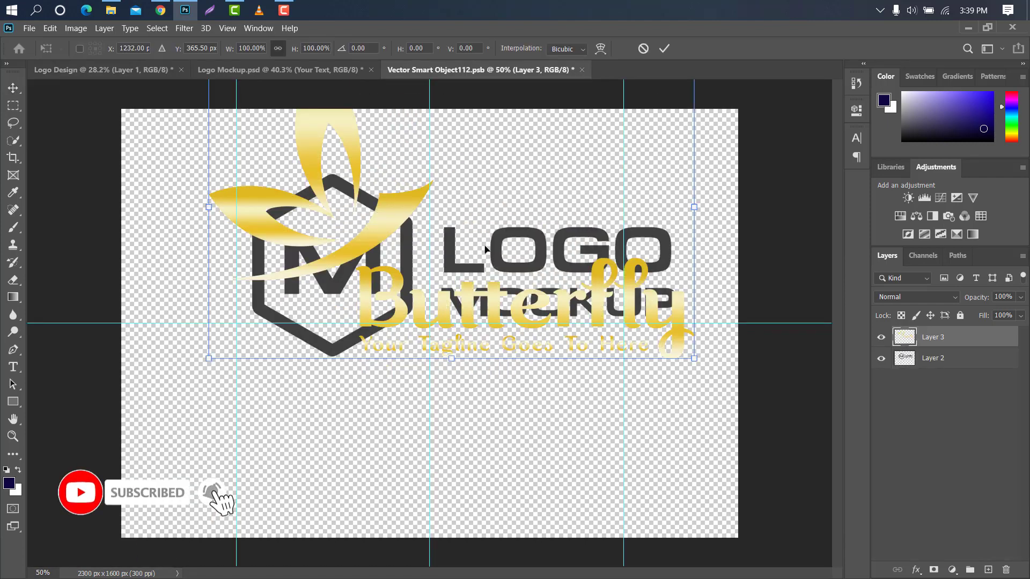
{"action": "left_click_drag", "start_coordinate": [697, 209], "coordinate": [474, 208]}
{"action": "left_click_drag", "start_coordinate": [341, 190], "coordinate": [457, 214]}
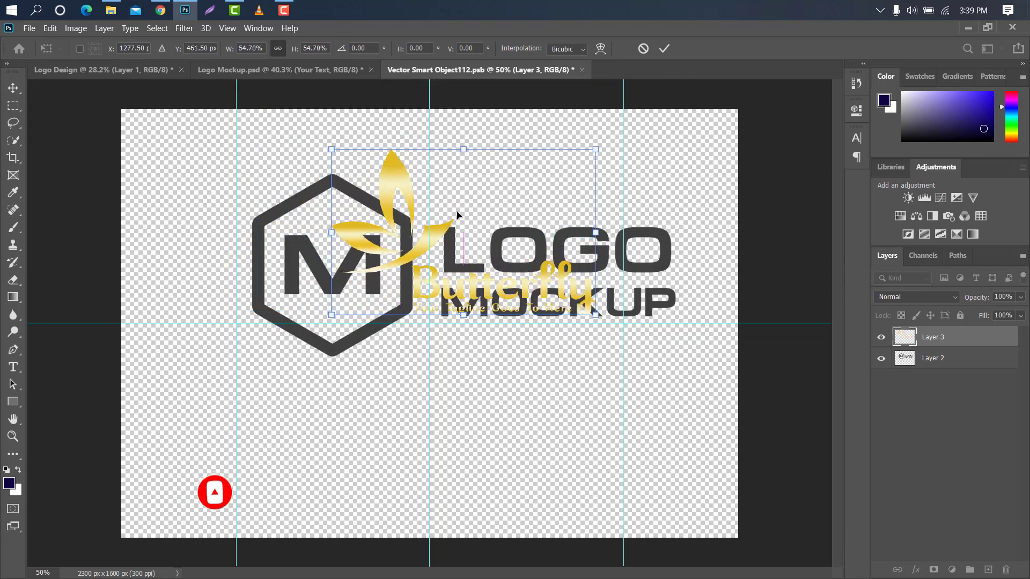
{"action": "left_click_drag", "start_coordinate": [596, 232], "coordinate": [545, 221]}
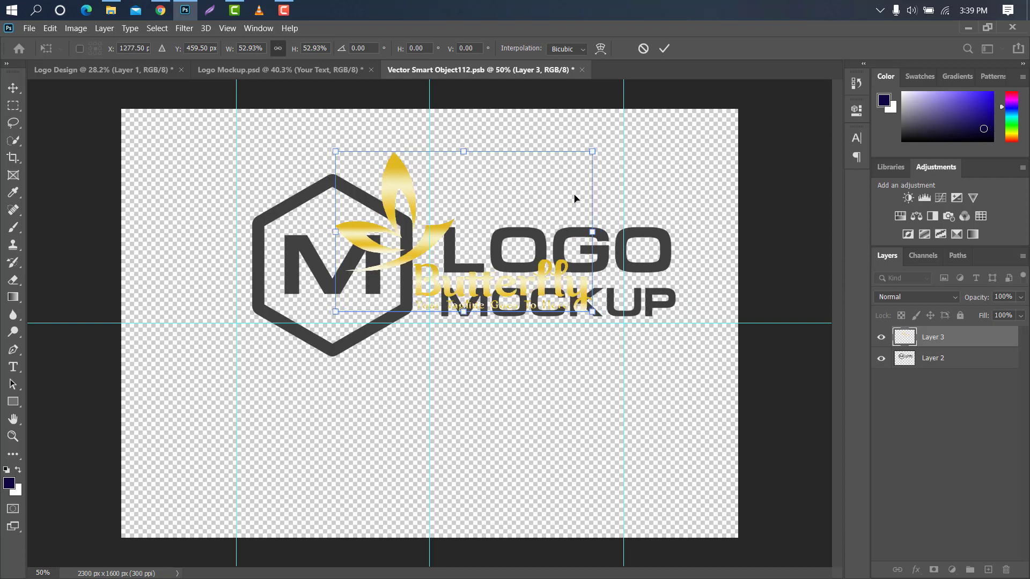
{"action": "left_click_drag", "start_coordinate": [596, 151], "coordinate": [588, 156]}
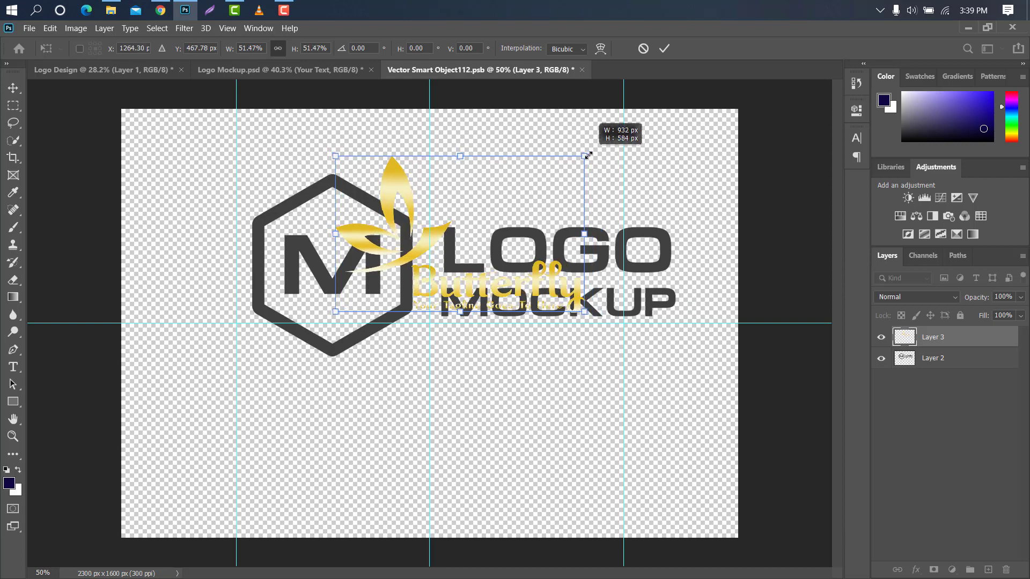
{"action": "left_click_drag", "start_coordinate": [553, 200], "coordinate": [569, 195]}
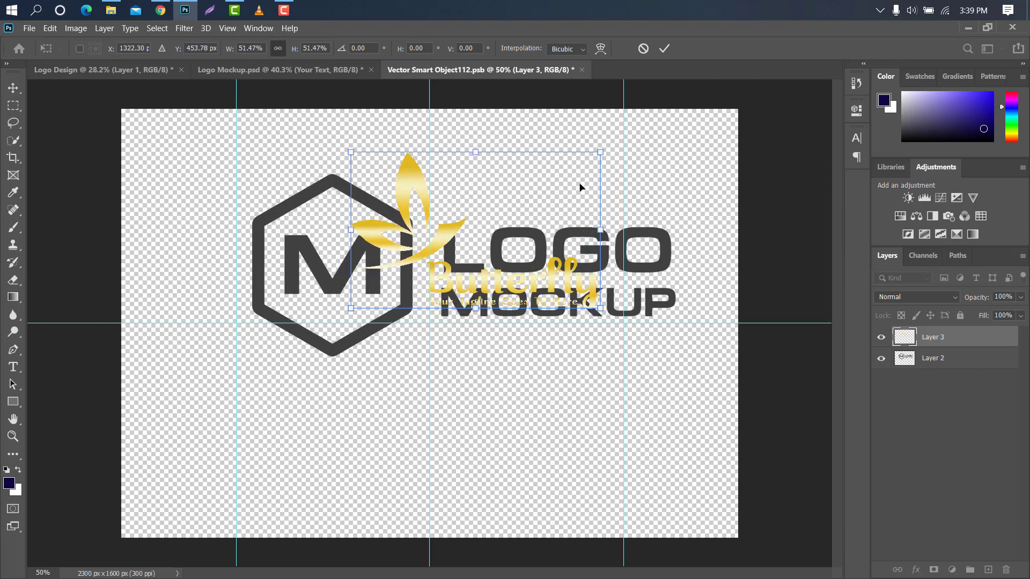
{"action": "left_click", "coordinate": [664, 49]}
Hide the placeholder logo, Layer 2, and save and close the smart object to update Logo Mockup.psd
{"action": "left_click", "coordinate": [881, 358]}
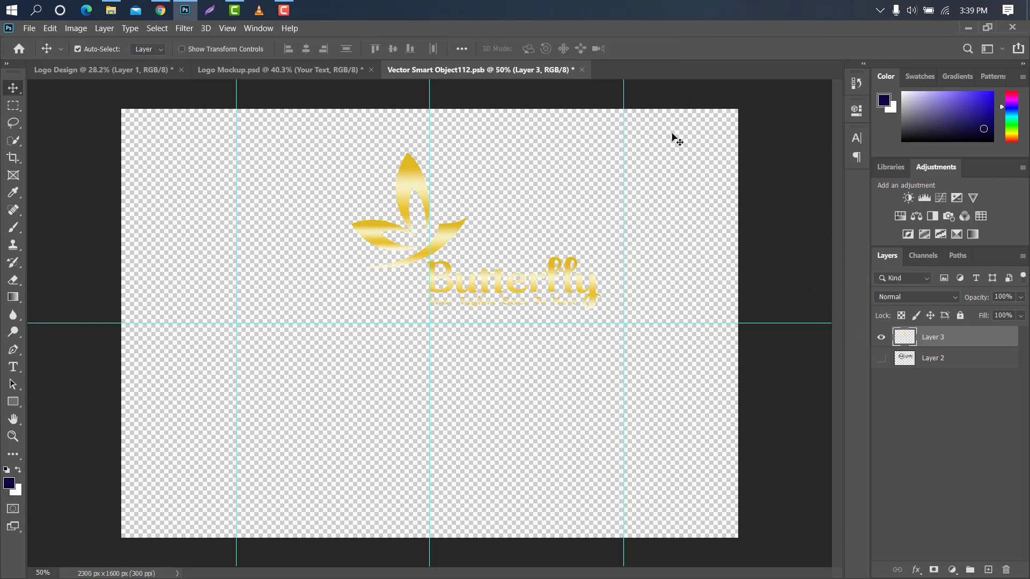
{"action": "left_click", "coordinate": [582, 70]}
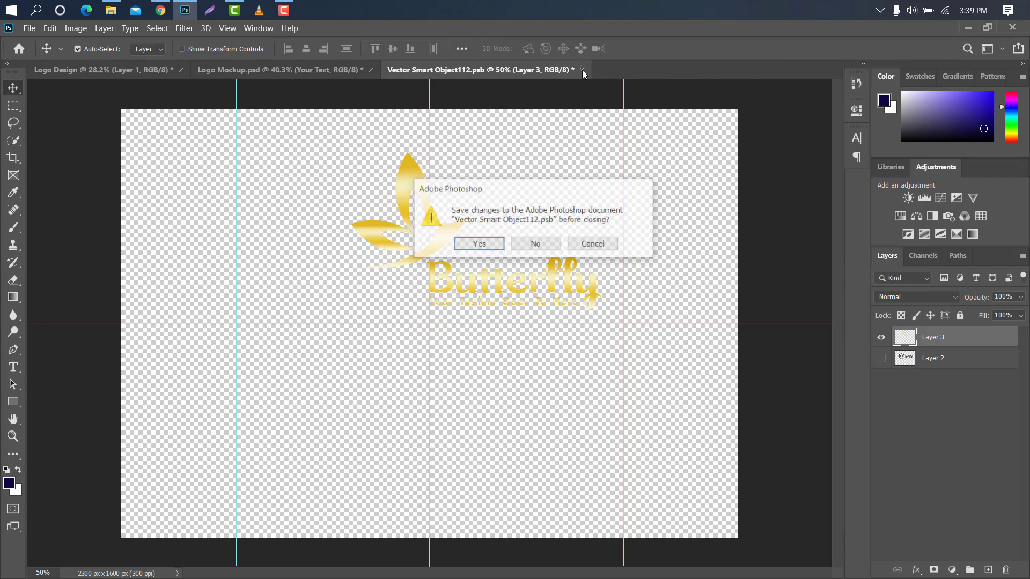
{"action": "left_click", "coordinate": [479, 245]}
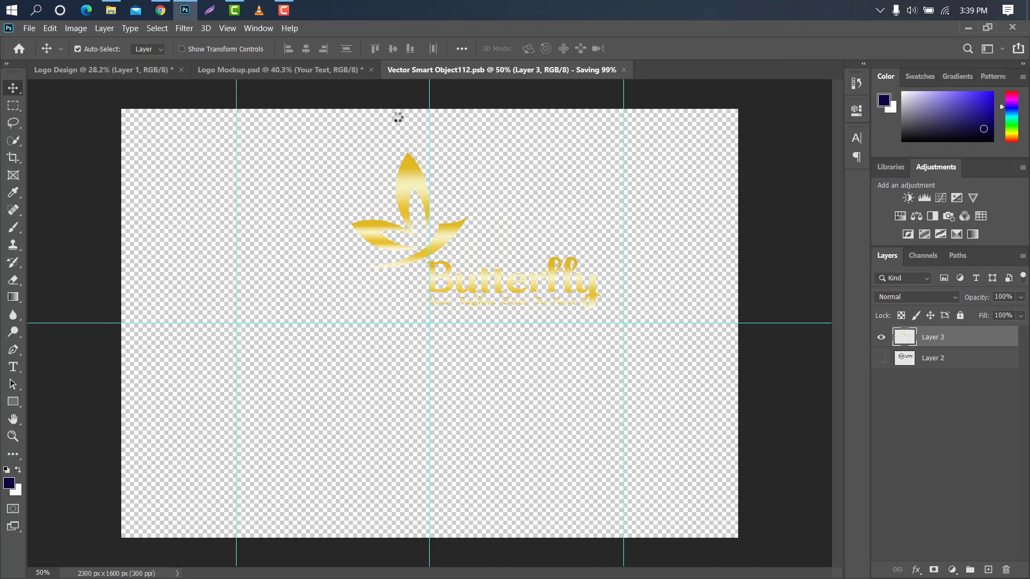
{"action": "left_click", "coordinate": [338, 70]}
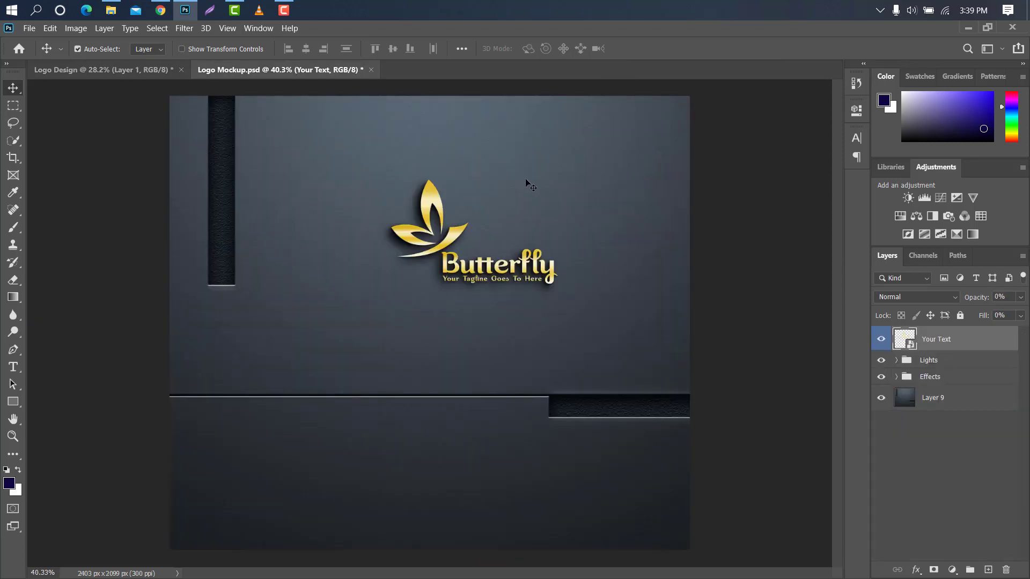
{"action": "scroll", "coordinate": [566, 189], "scroll_direction": "up", "scroll_amount": 3}
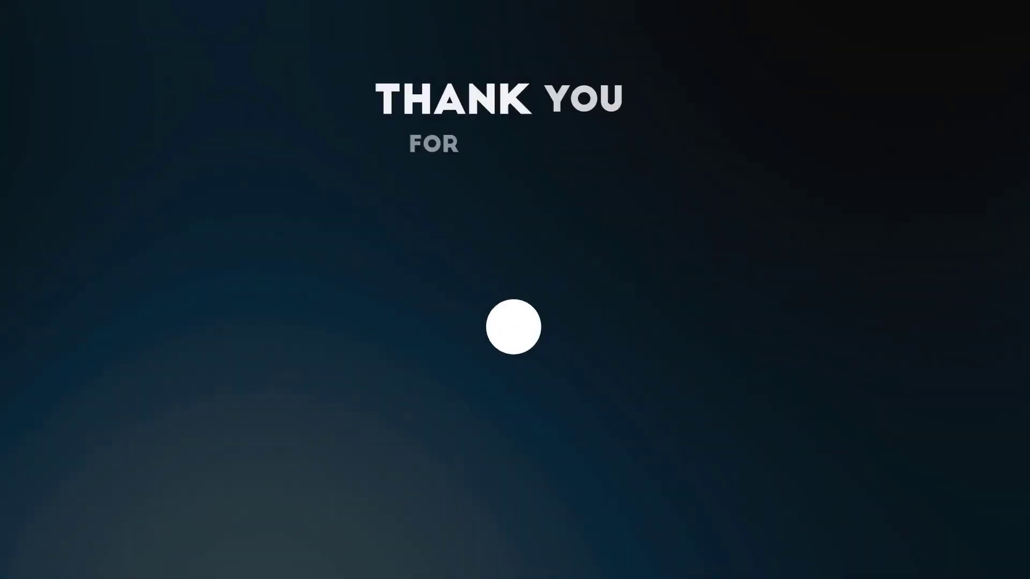